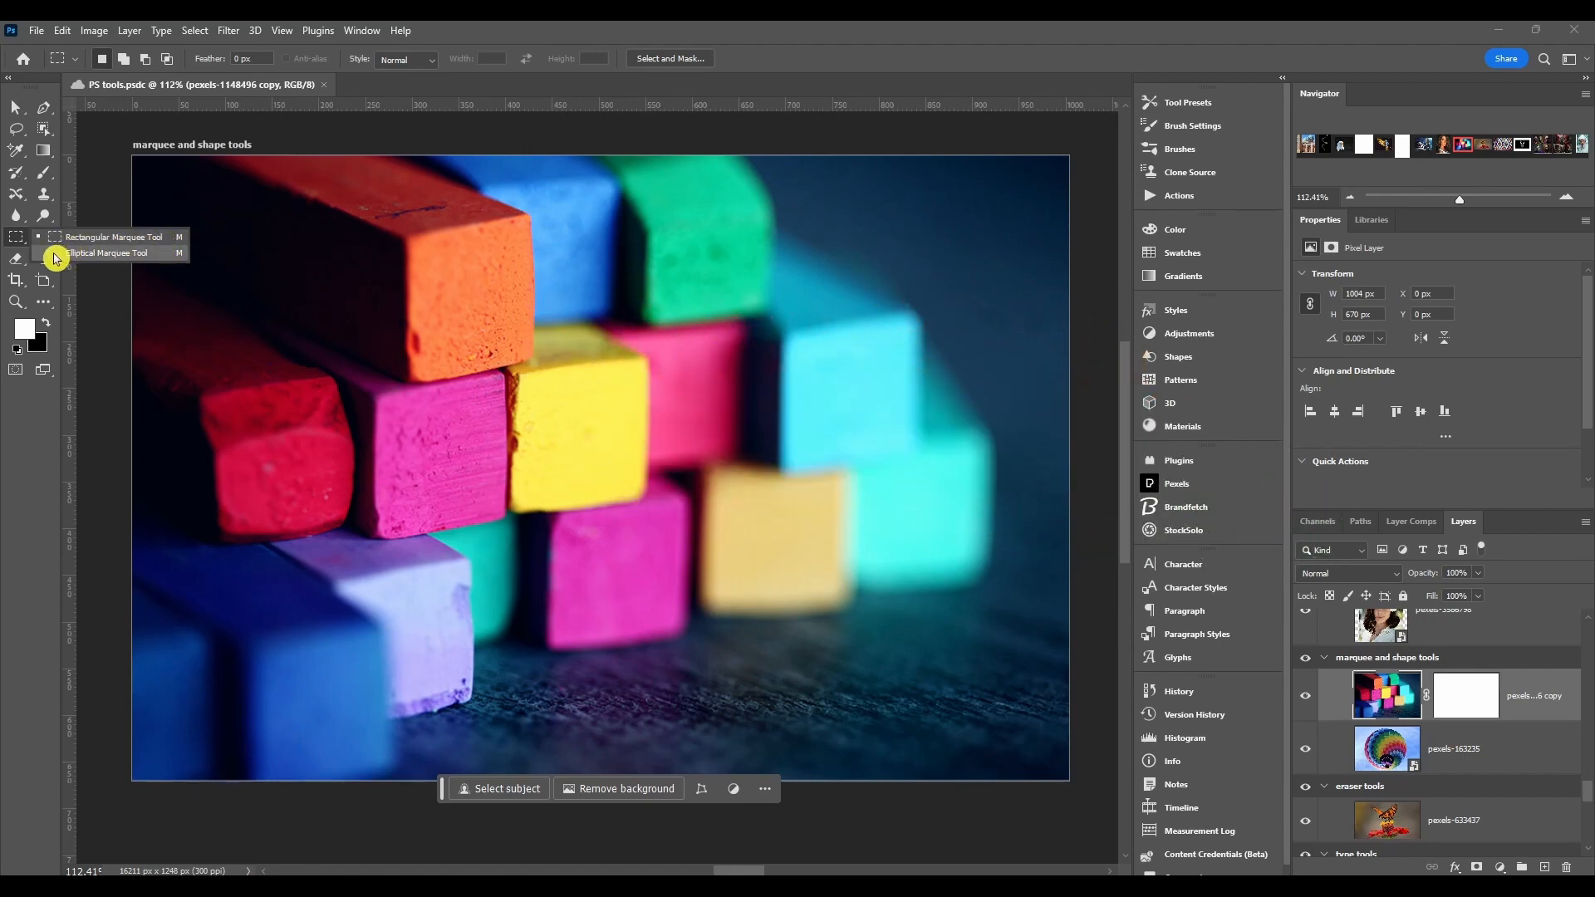
Step: Pick the Rectangular Marquee Tool and draw a rectangular selection about 142 × 131 px over the orange chalk's end
right_click(43, 302)
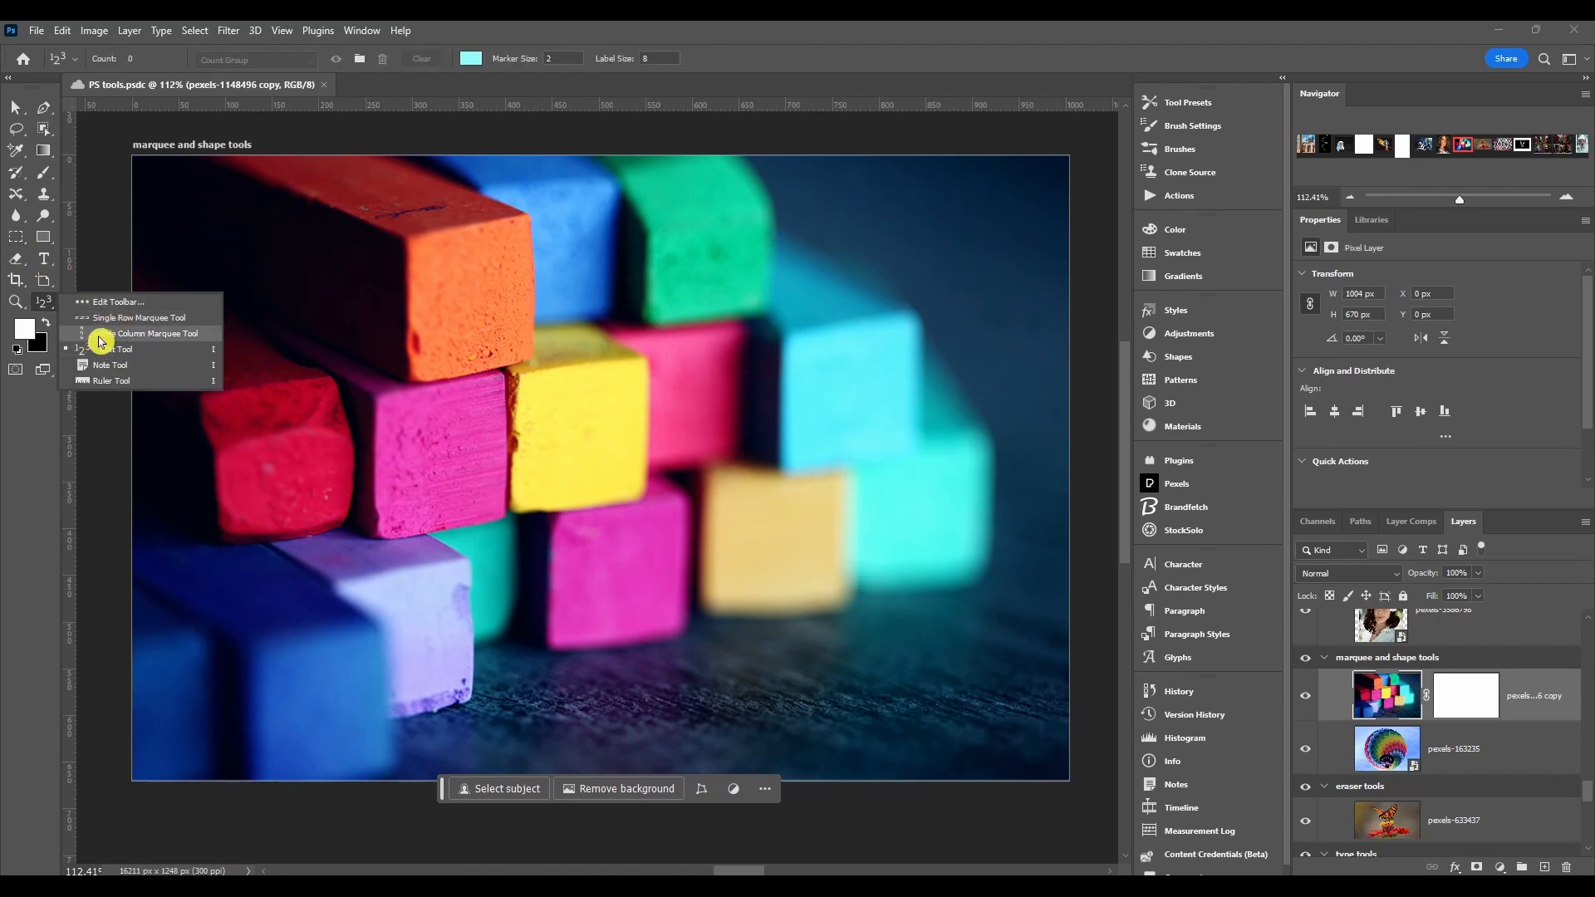
left_click(140, 335)
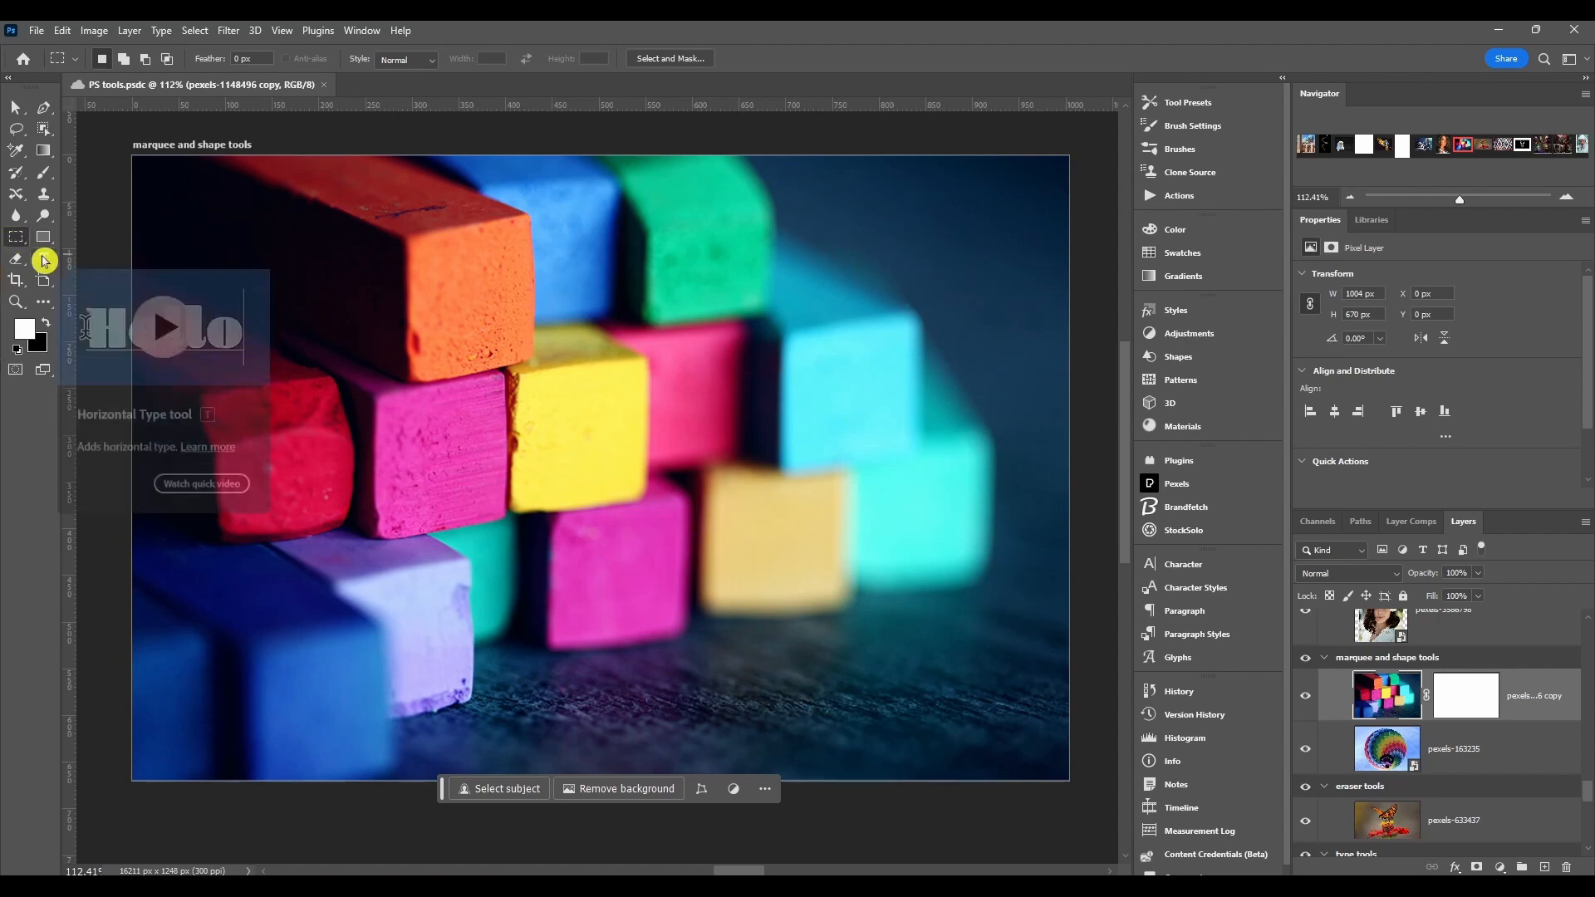
left_click_drag(396, 238, 527, 359)
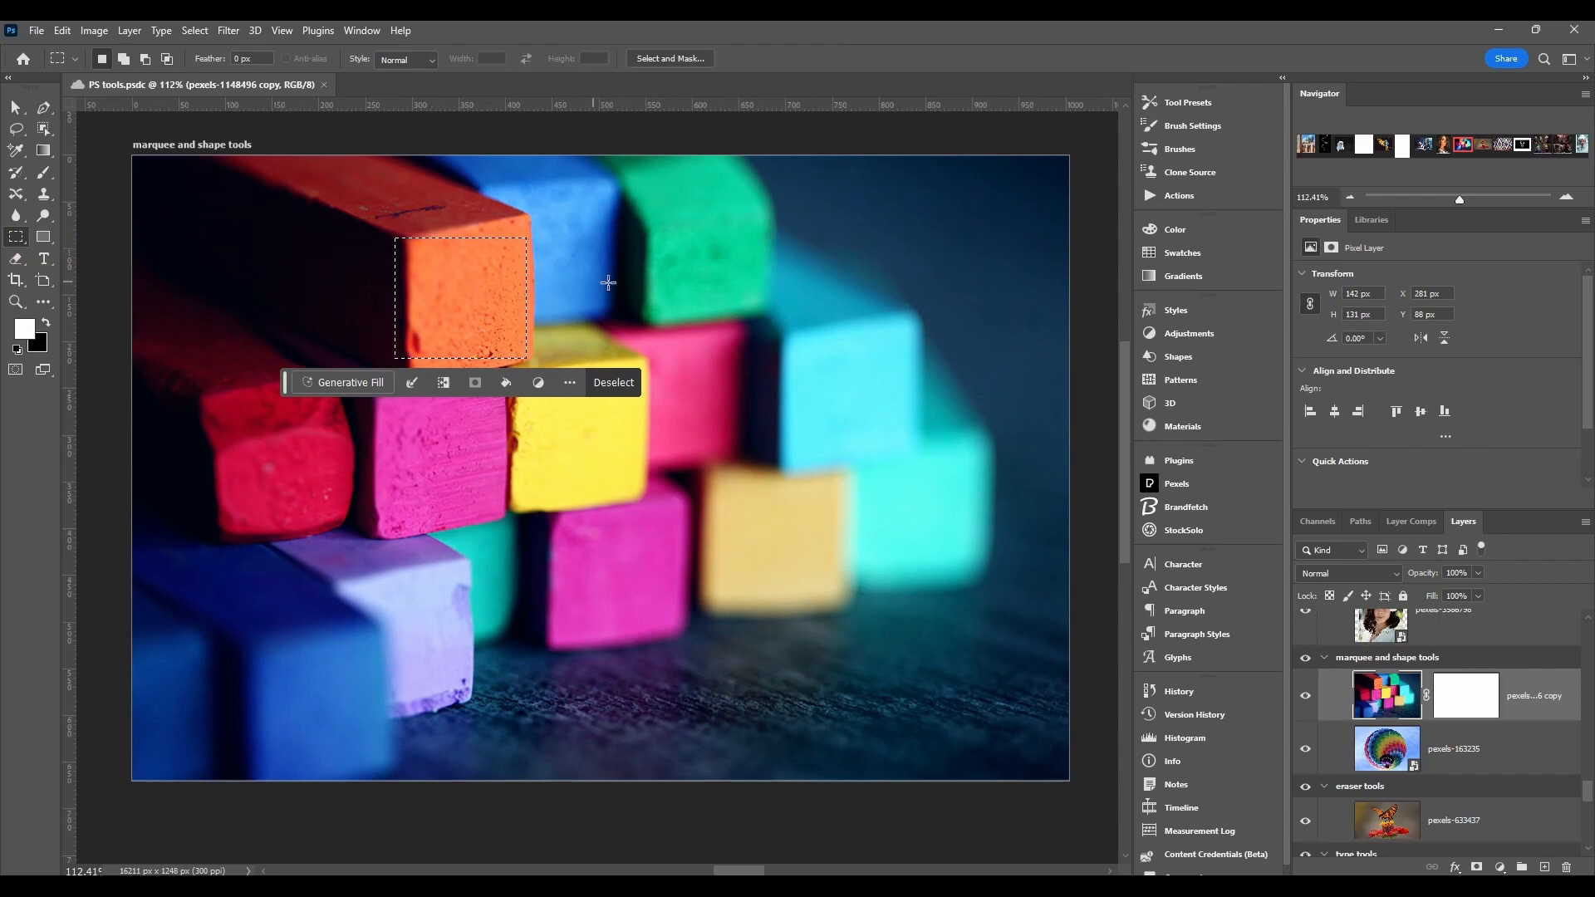
Step: Replace it with a rectangular selection about 215 × 263 px spanning the orange and yellow chalks
left_click_drag(511, 204, 658, 456)
left_click(661, 330)
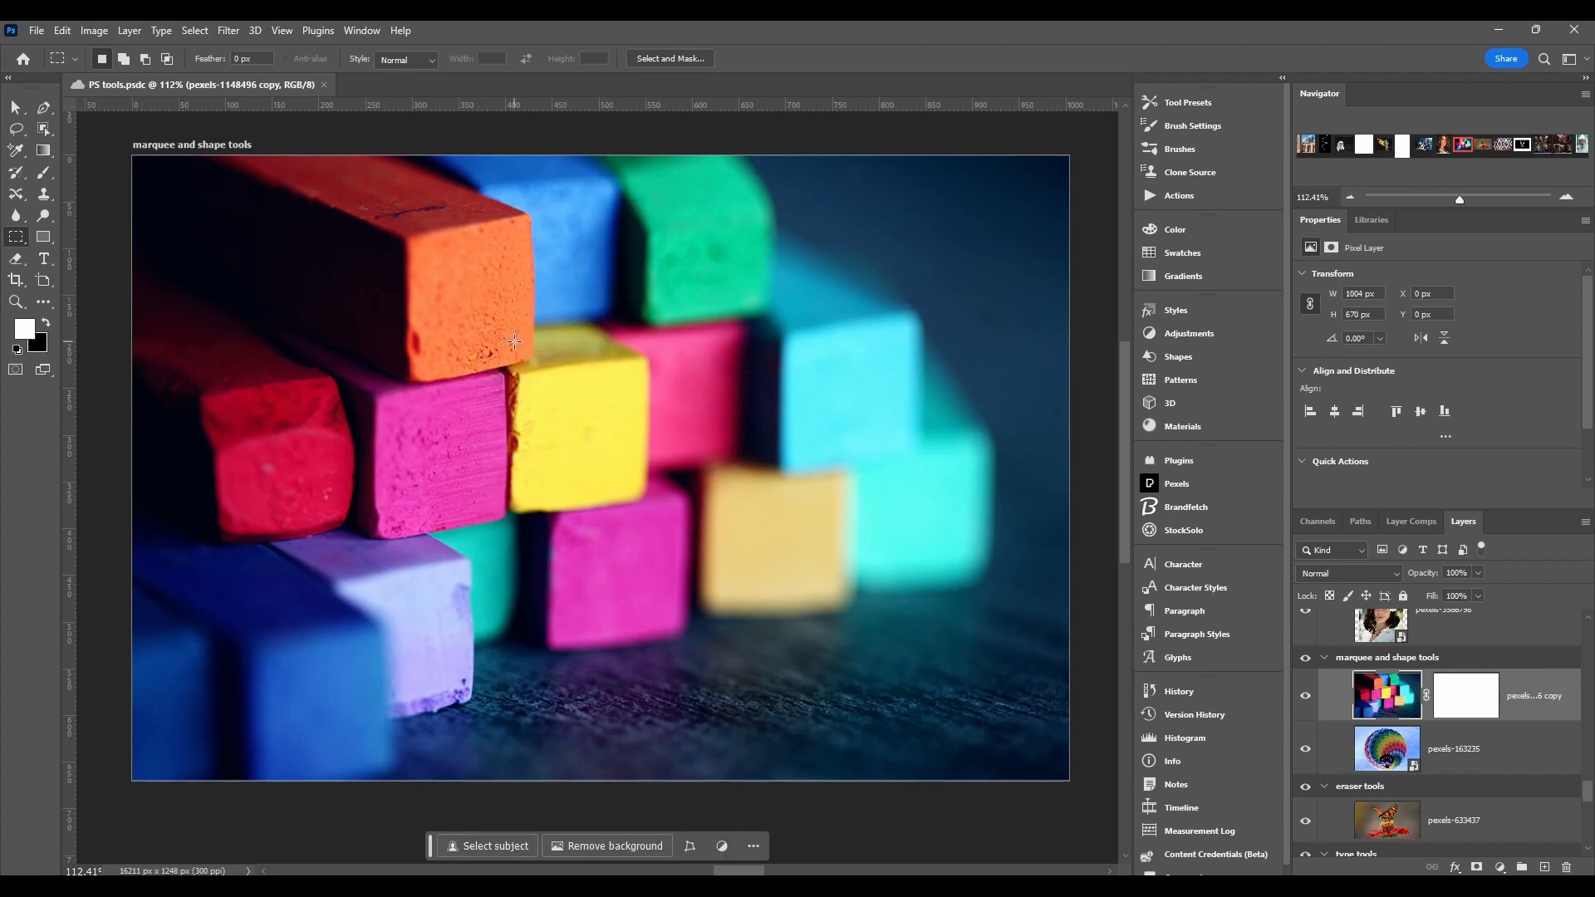
left_click_drag(514, 340, 662, 468)
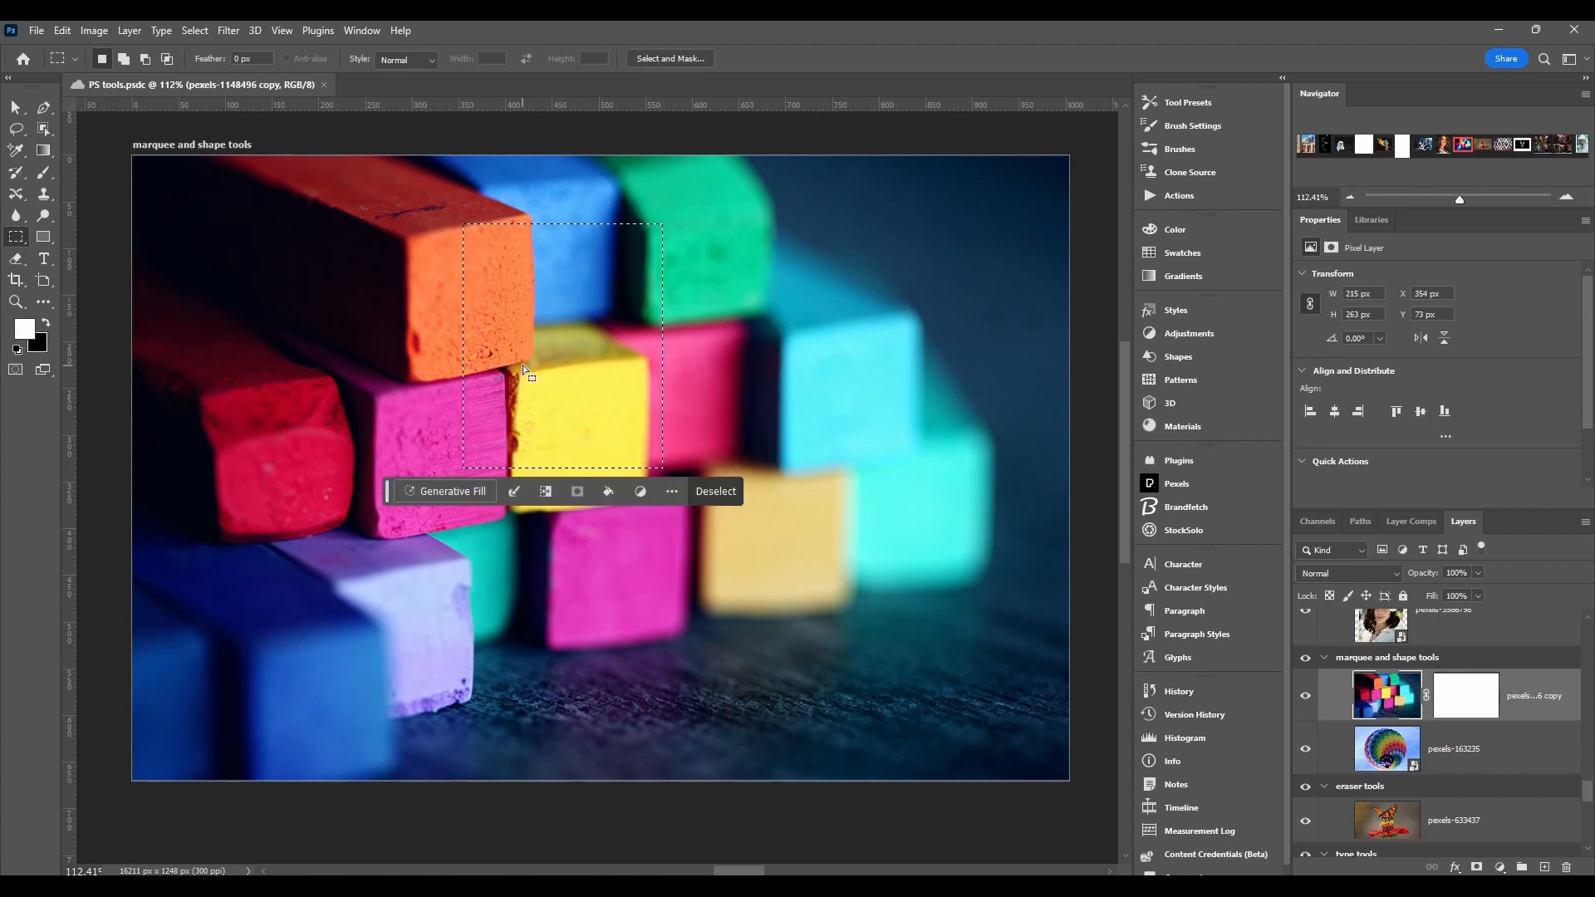
Step: Deselect and draw a square selection about 185 × 185 px over the yellow chalk
left_click(699, 375)
left_click_drag(542, 380, 632, 470)
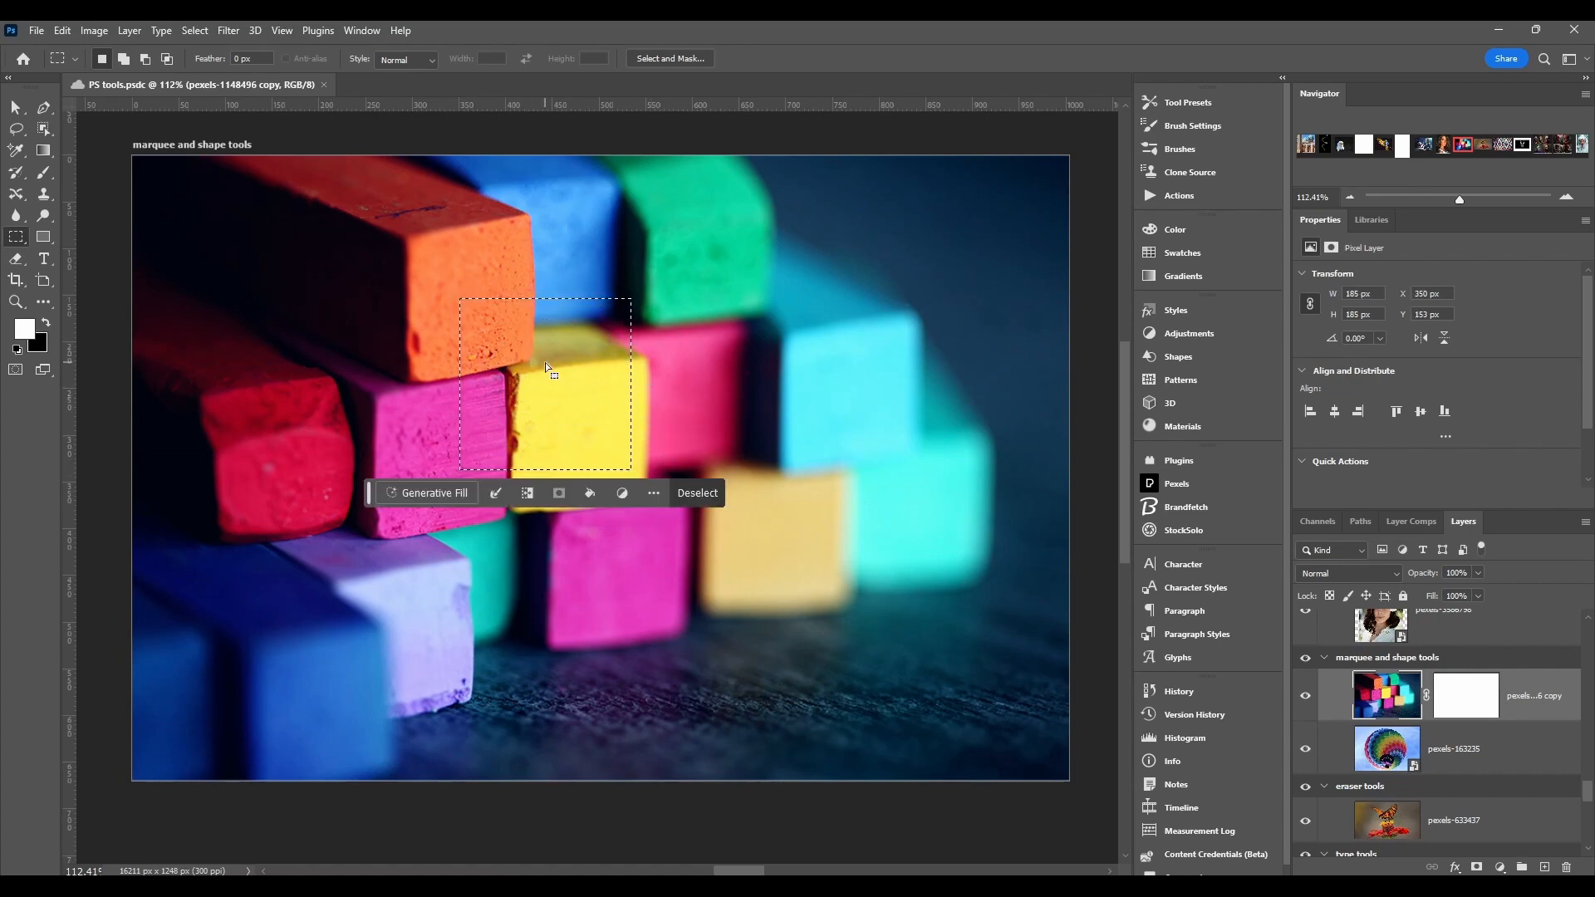
Step: Add three more rectangles to the square selection, building a combined shape around the orange and yellow chalks
left_click(26, 241)
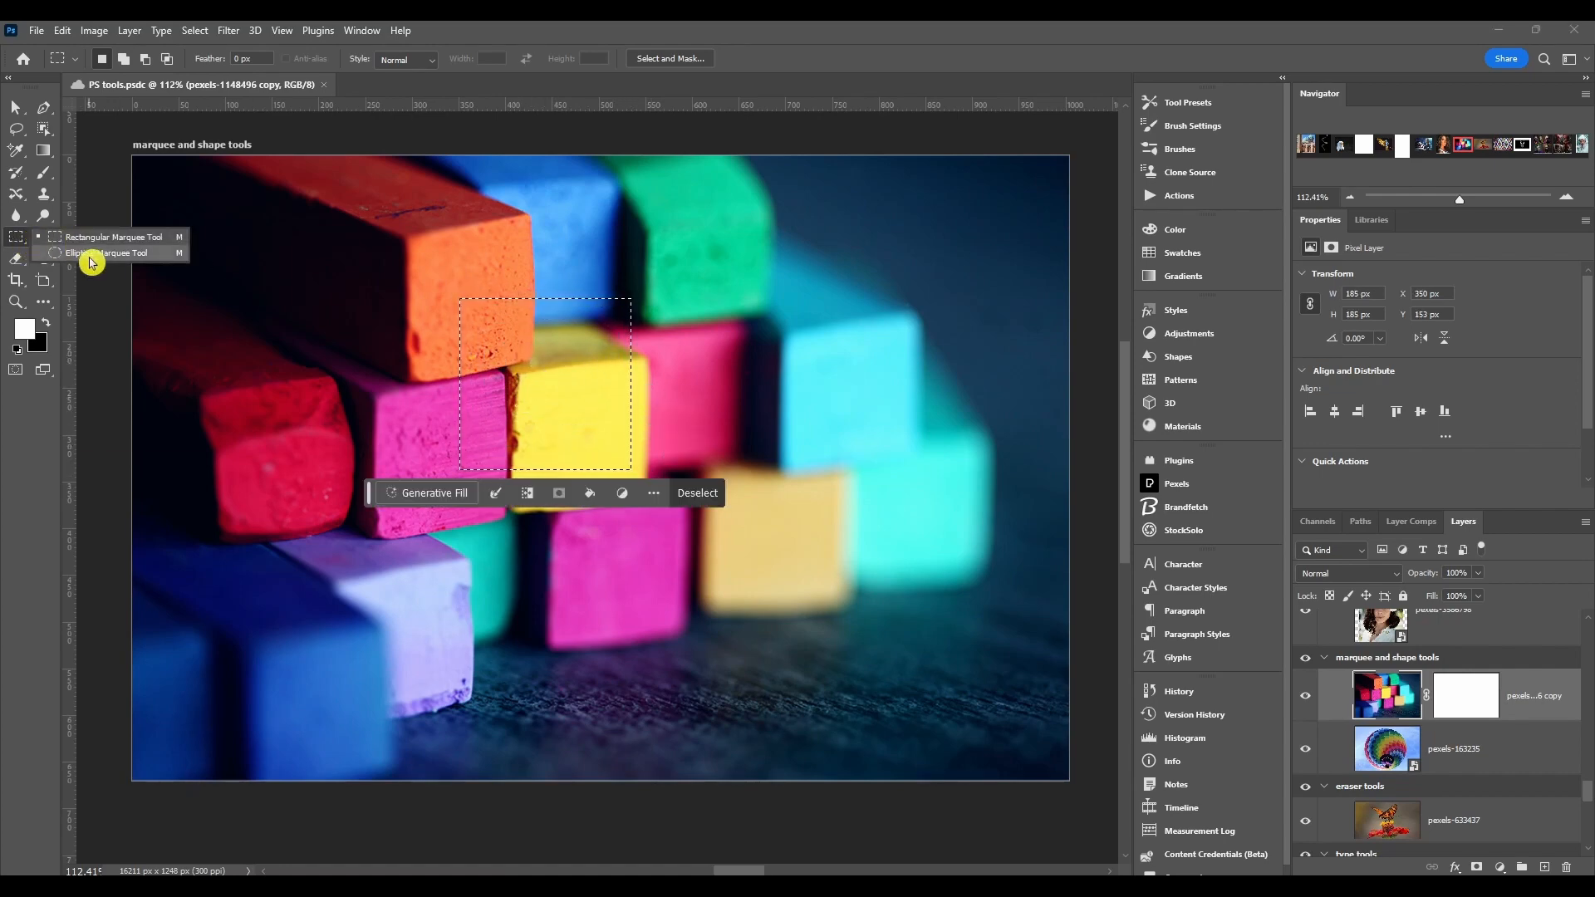
left_click(18, 241)
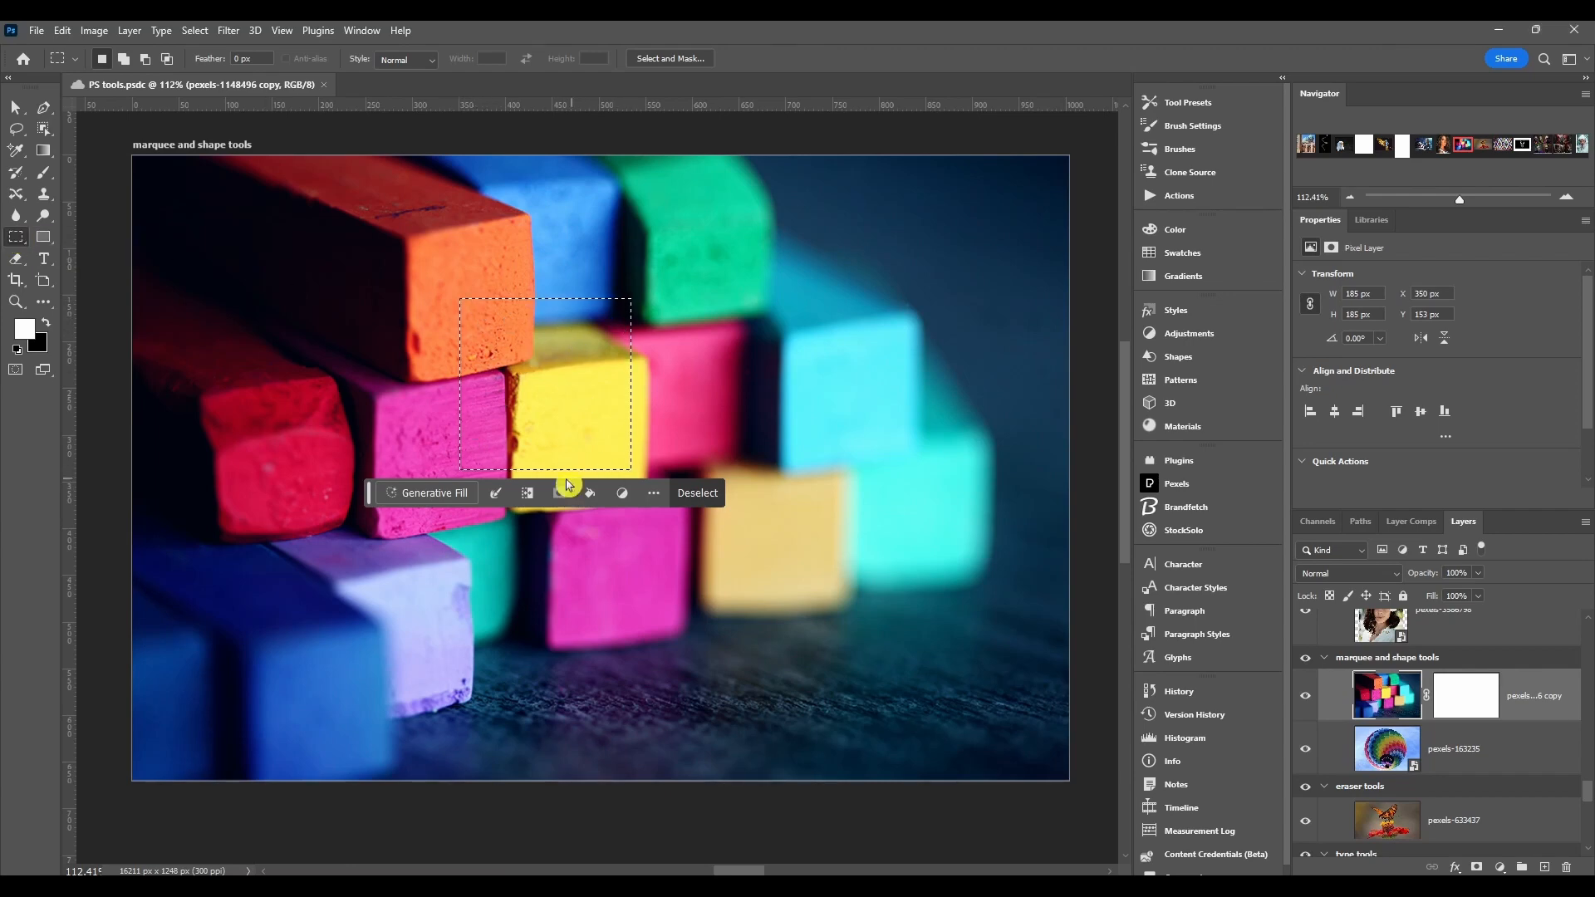
key("shift")
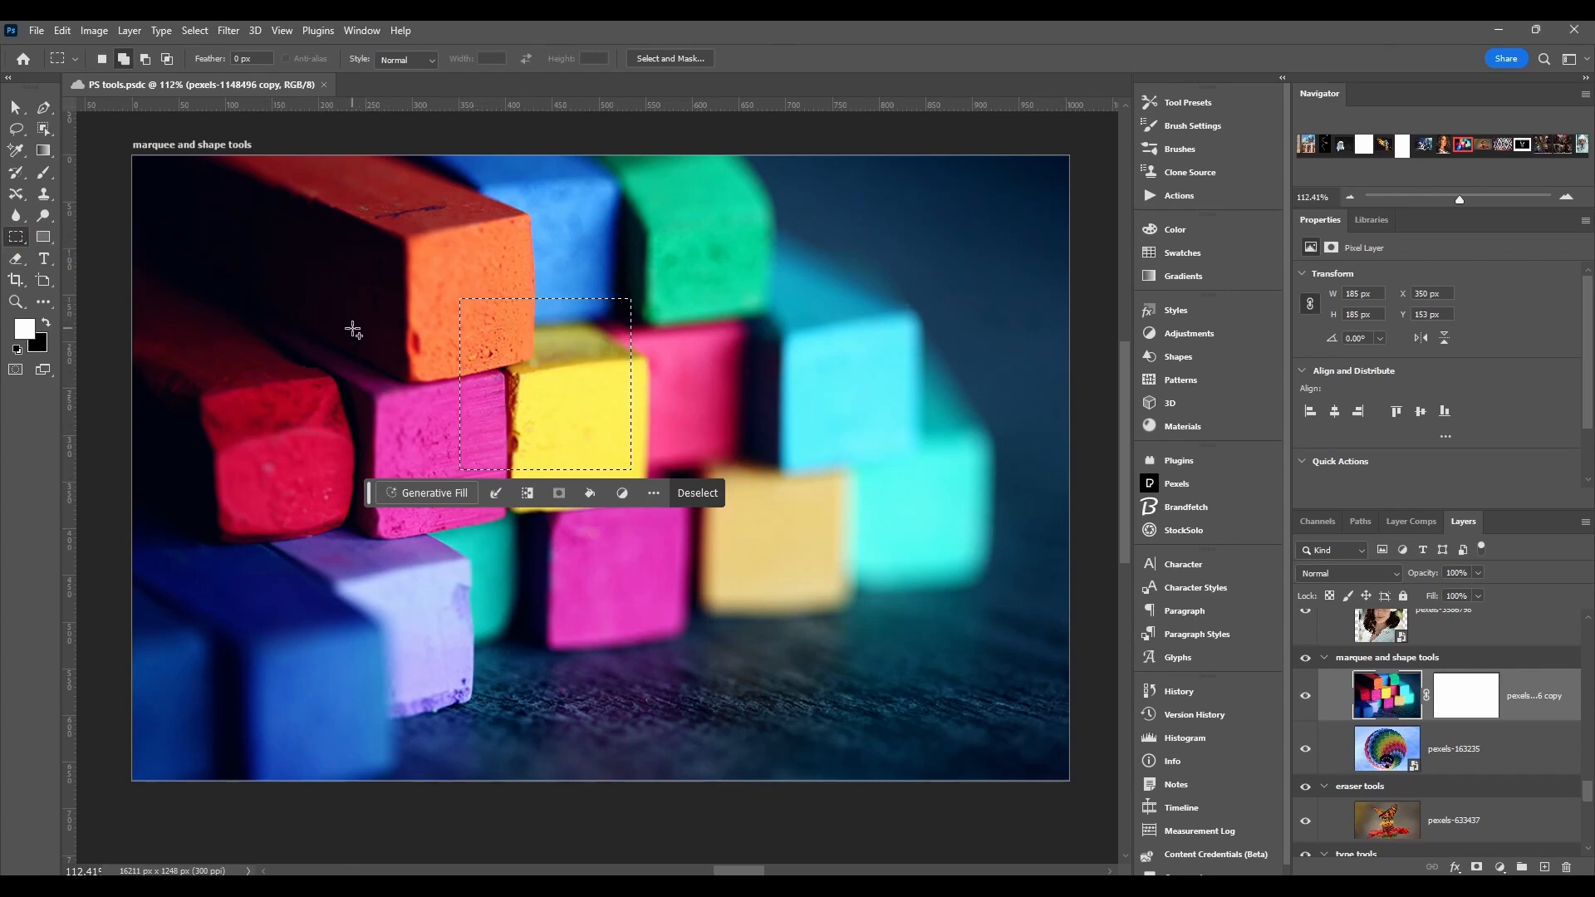
left_click_drag(354, 330, 508, 398)
left_click_drag(506, 245, 571, 376)
left_click_drag(607, 239, 646, 359)
Step: Draw several more rectangular selections across the upper chalks
key("Escape")
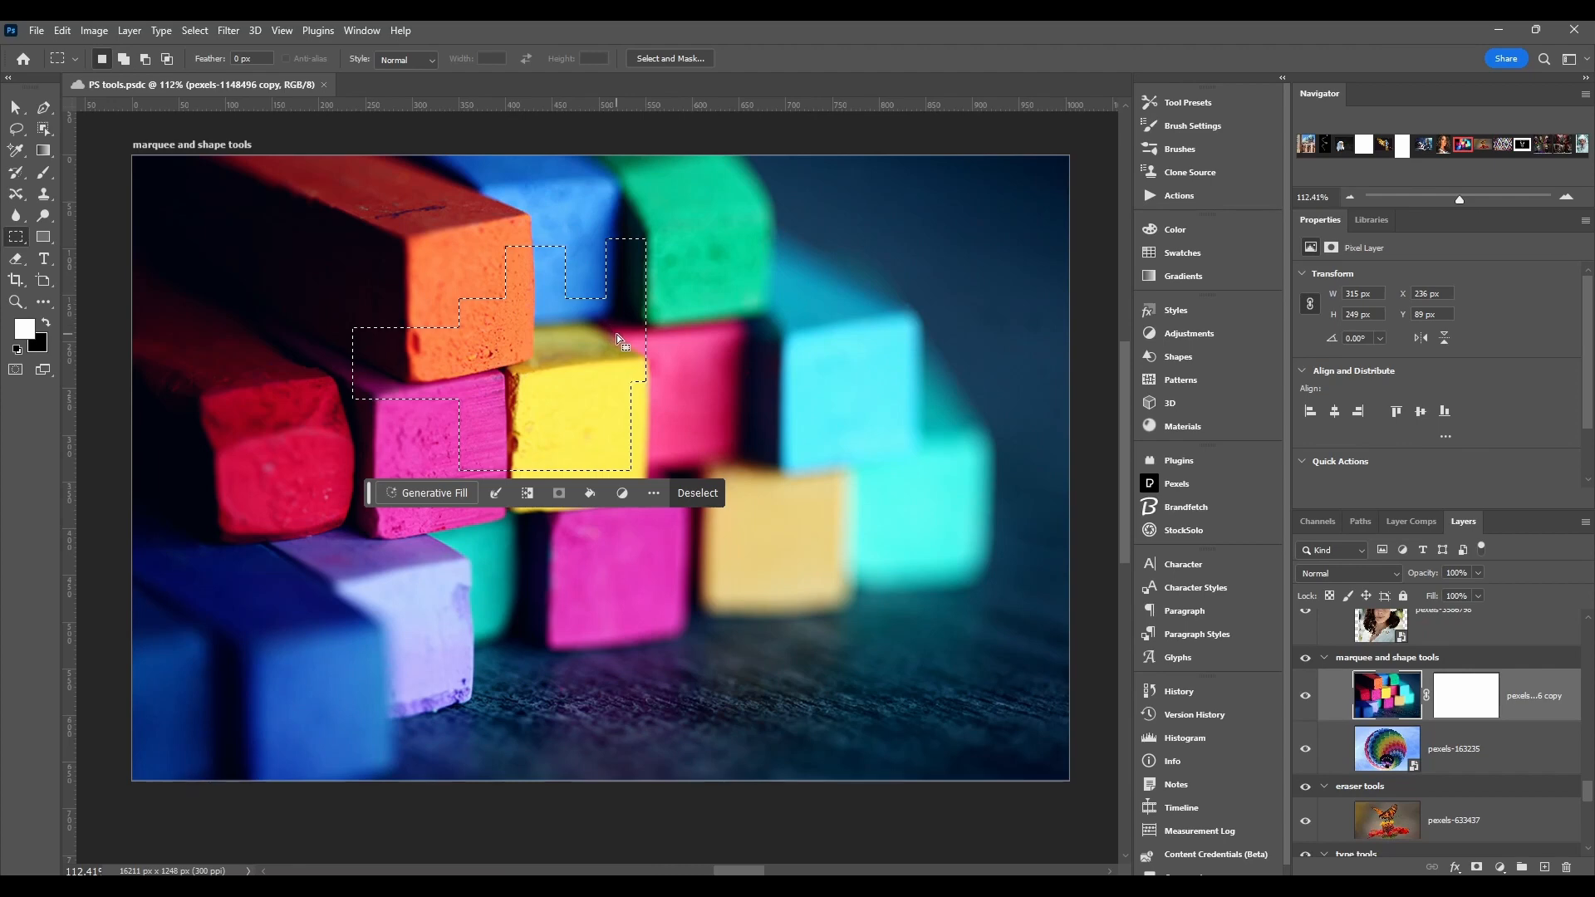
left_click_drag(714, 310, 534, 388)
left_click_drag(445, 243, 608, 326)
left_click_drag(562, 232, 738, 391)
left_click_drag(445, 308, 485, 360)
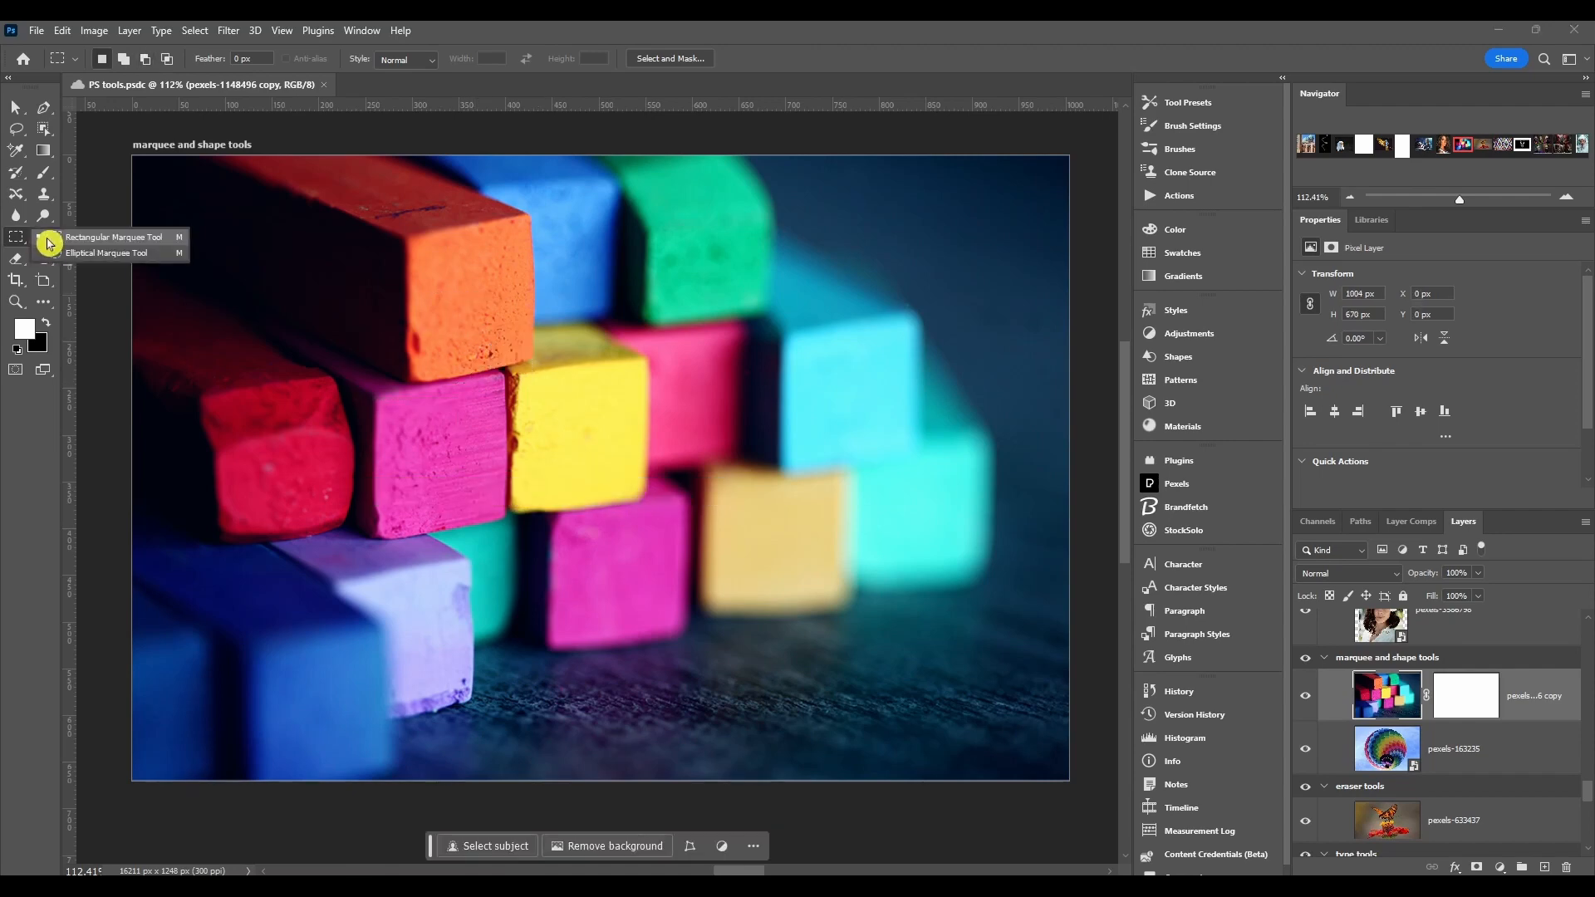
Step: Switch to the Elliptical Marquee Tool and draw an elliptical selection about 180 × 230 px over the yellow chalk
left_click(81, 256)
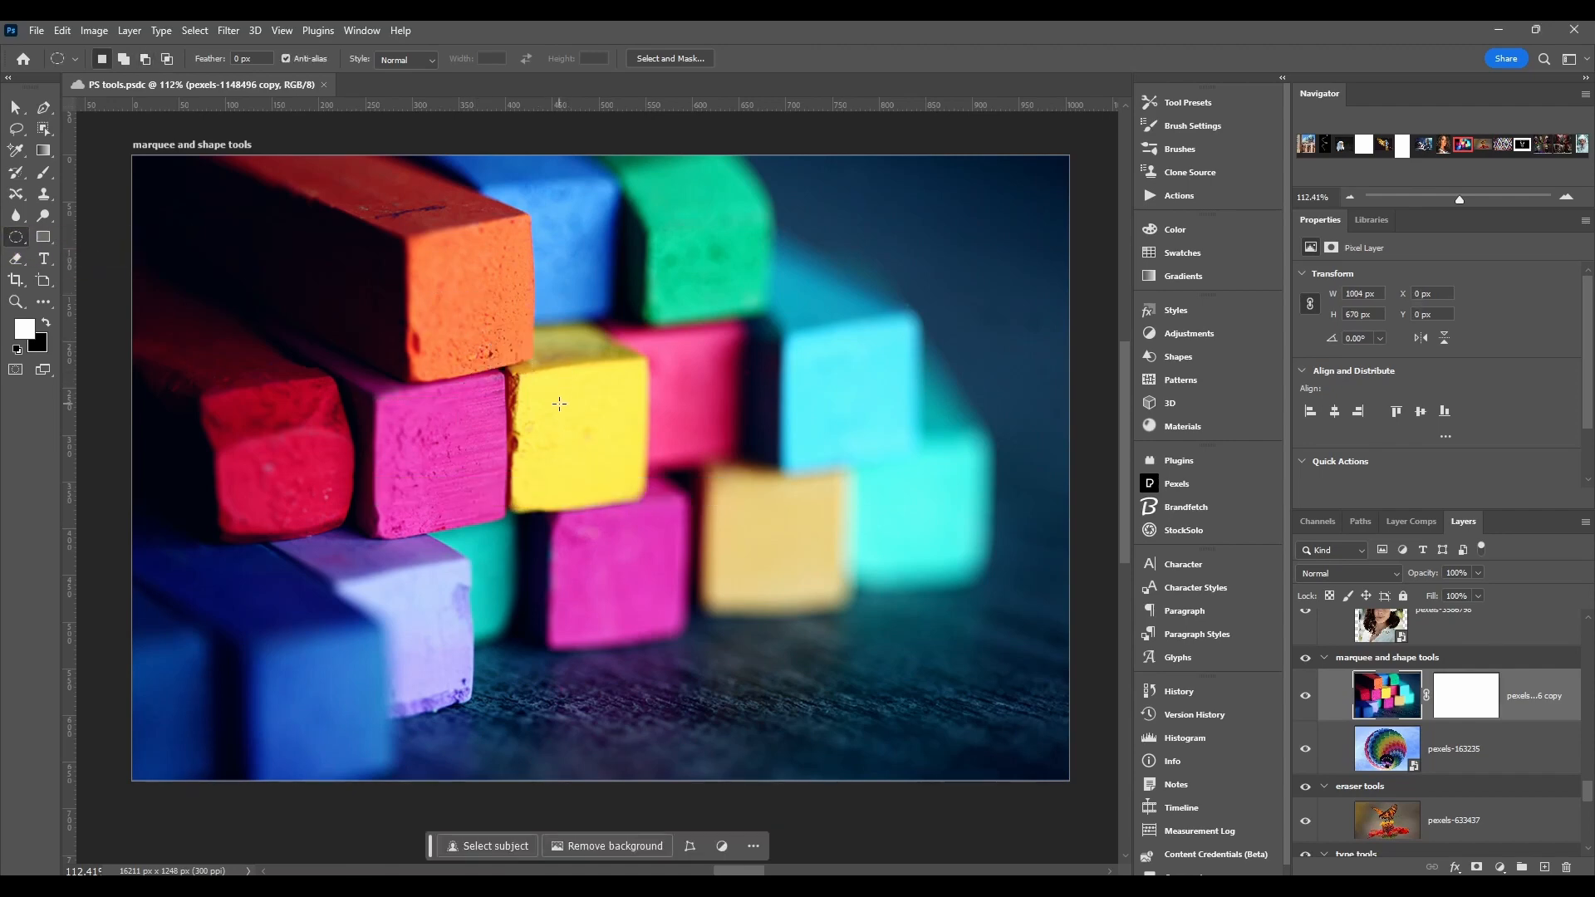
left_click_drag(496, 316, 662, 528)
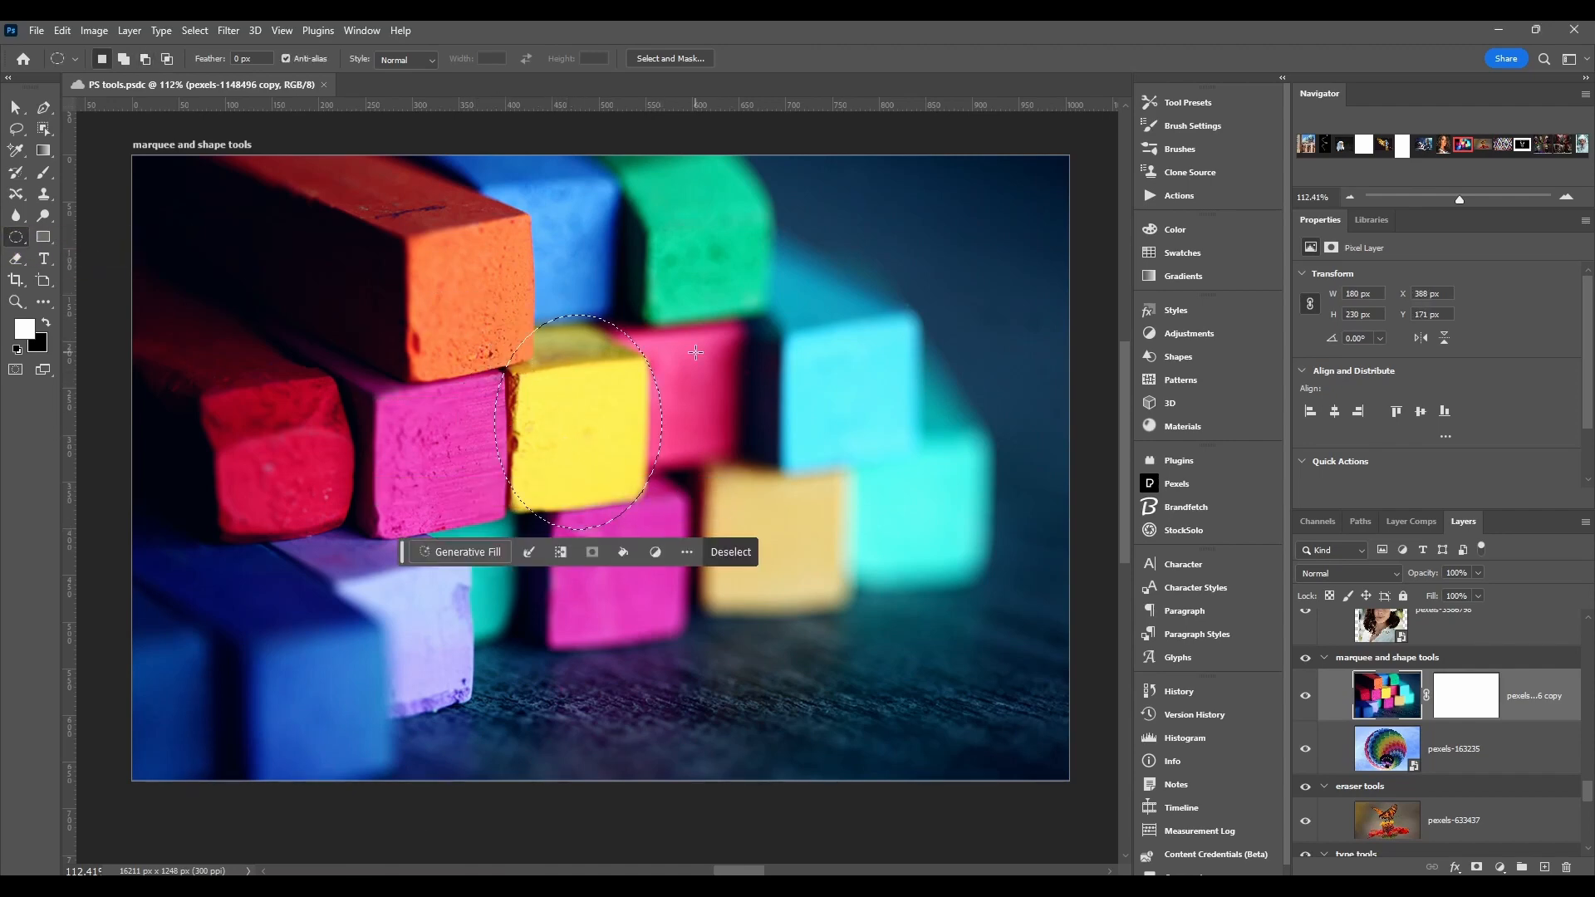
Step: Draw an ellipse over the orange and pink chalks and add a second ellipse over the yellow chalk
left_click_drag(319, 291, 434, 454)
key("shift")
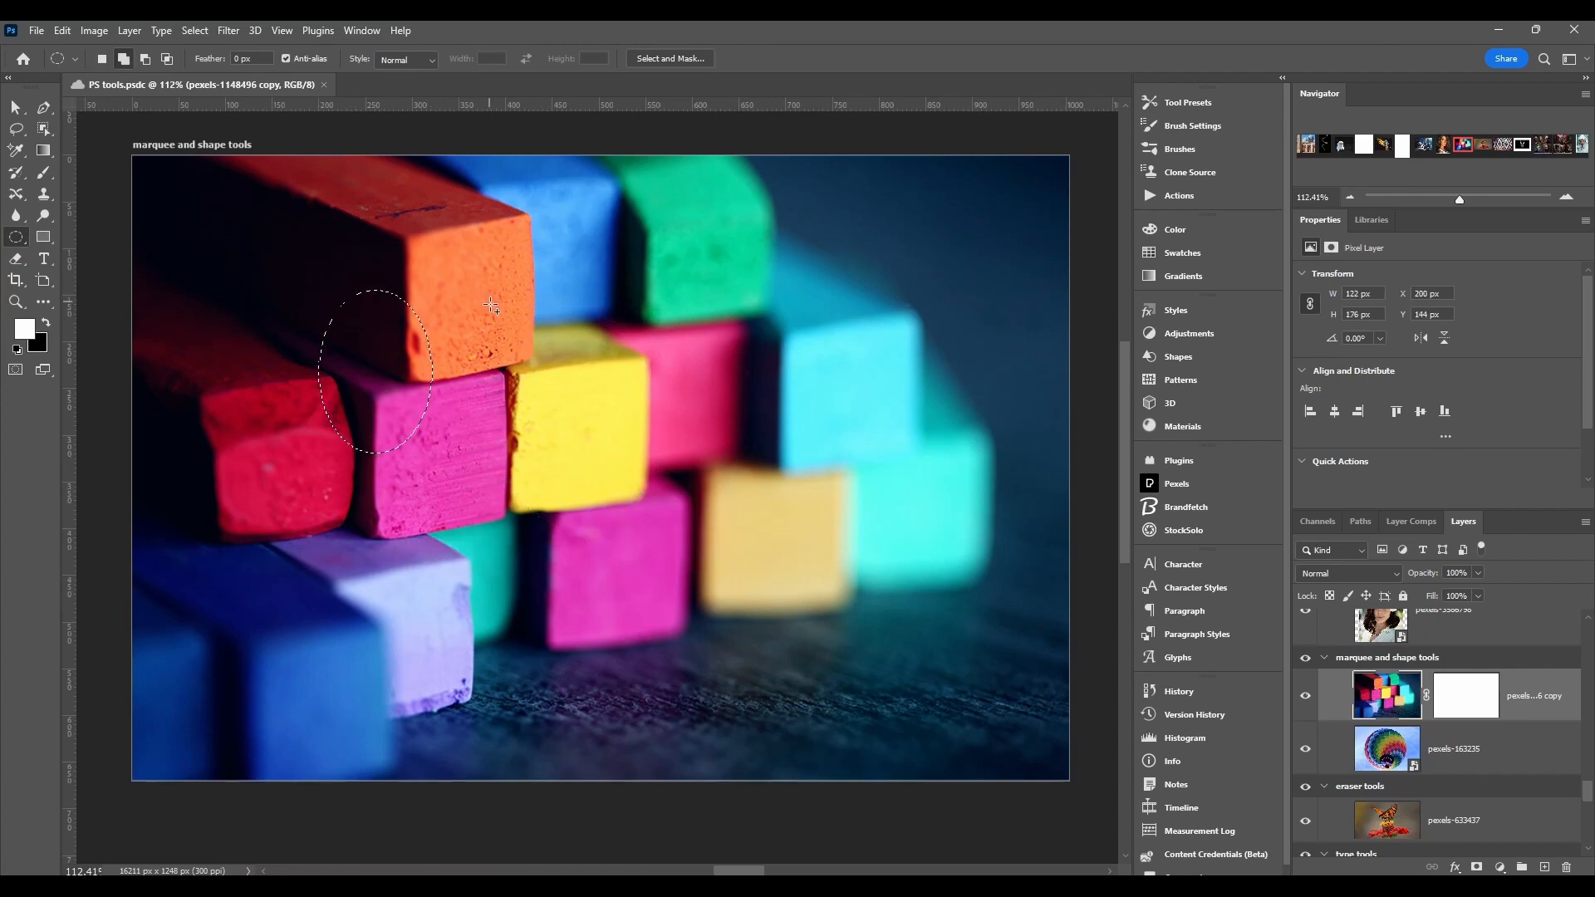
left_click_drag(490, 305, 625, 453)
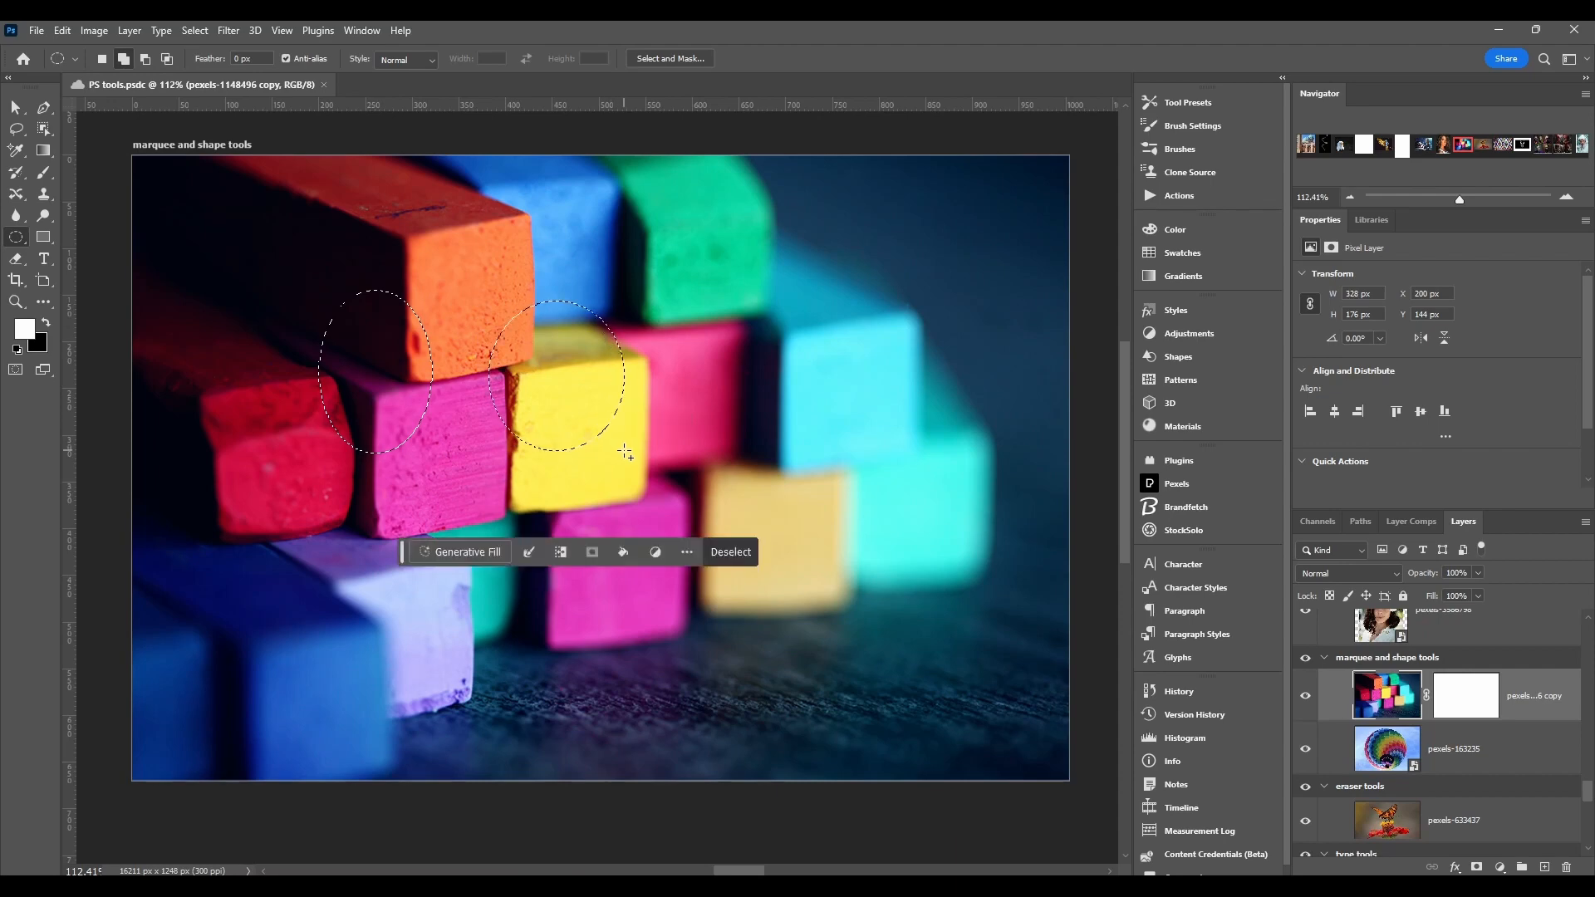
Step: Add more ellipses to the selection across the orange, yellow and pink chalks
left_click_drag(408, 269, 521, 390)
left_click_drag(572, 241, 717, 429)
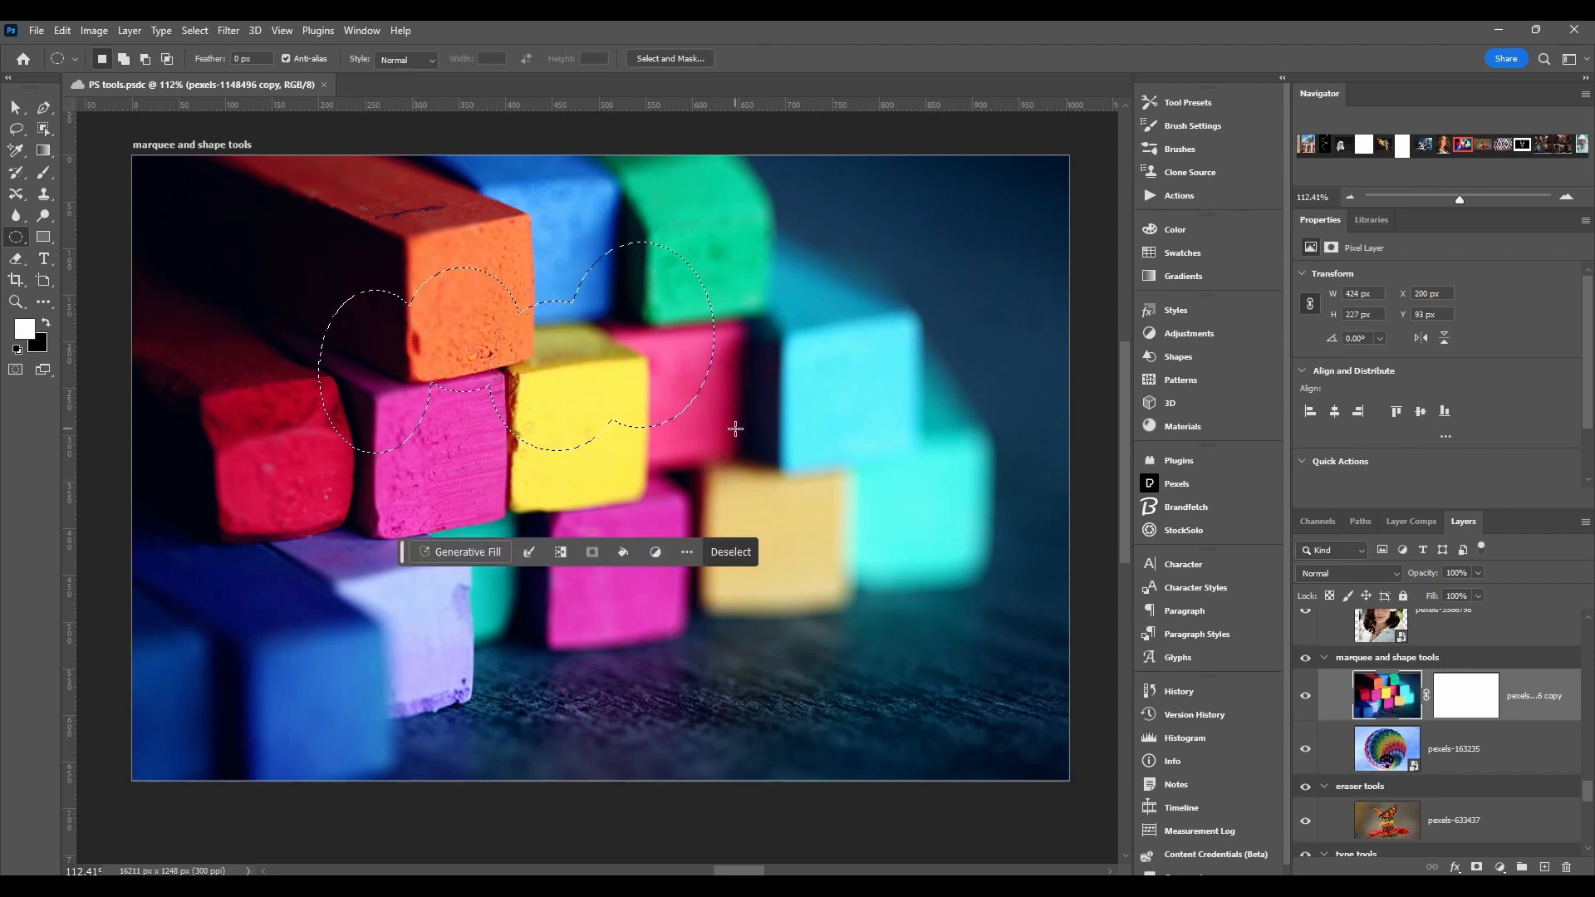
left_click_drag(774, 294, 632, 405)
left_click_drag(561, 243, 701, 404)
left_click_drag(648, 466, 574, 382)
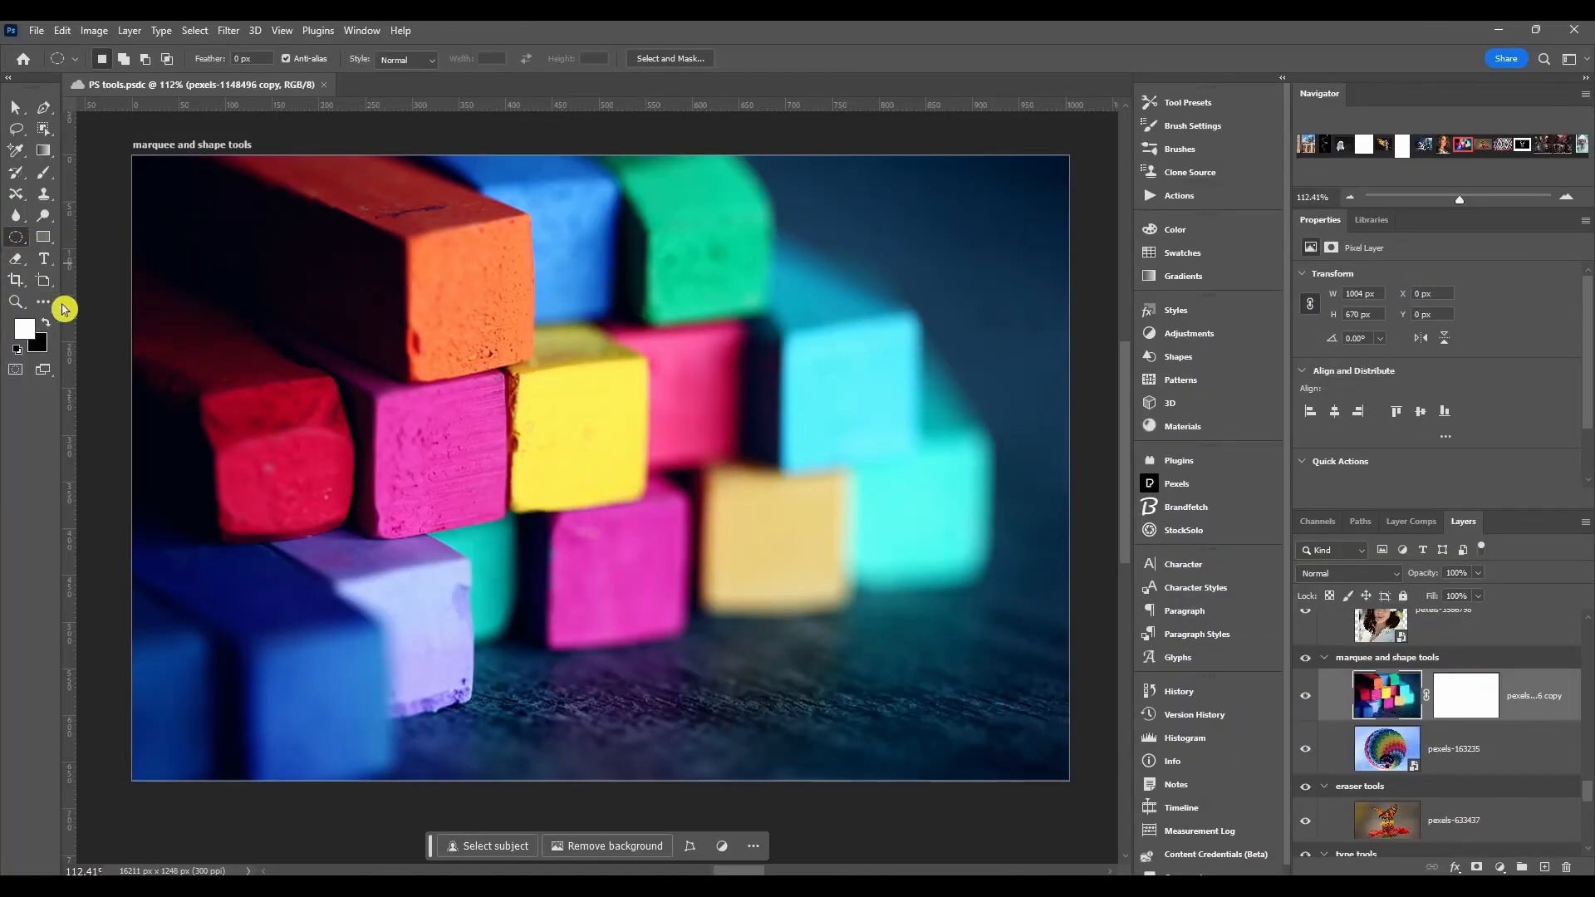
Step: Switch to the Single Row Marquee Tool and select a one-pixel row across the yellow chalk
left_click(48, 304)
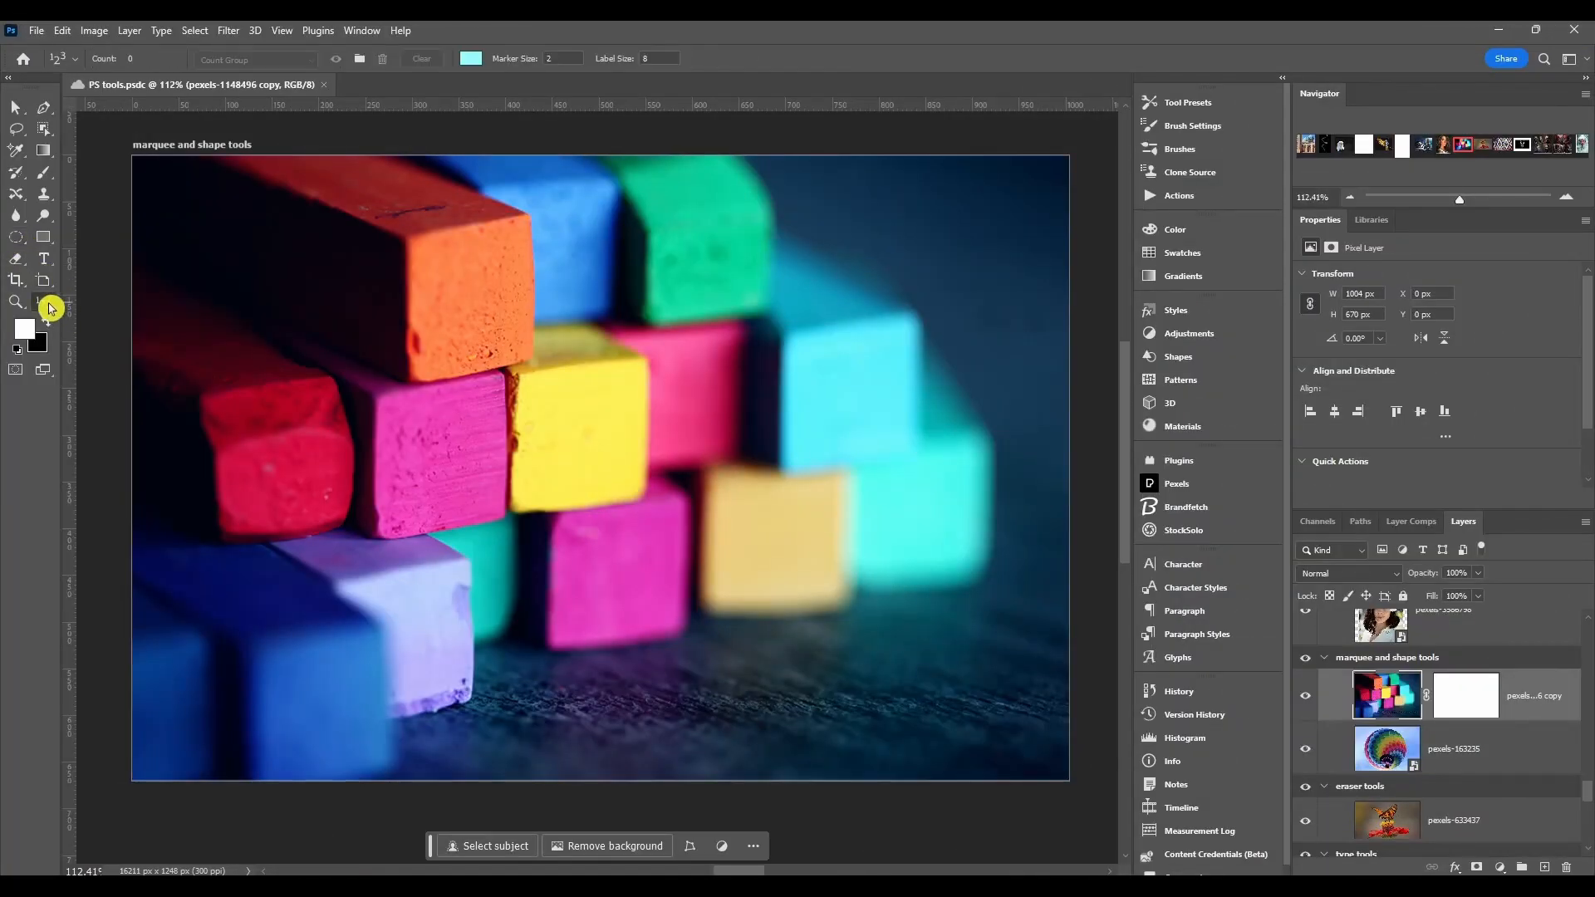
right_click(48, 308)
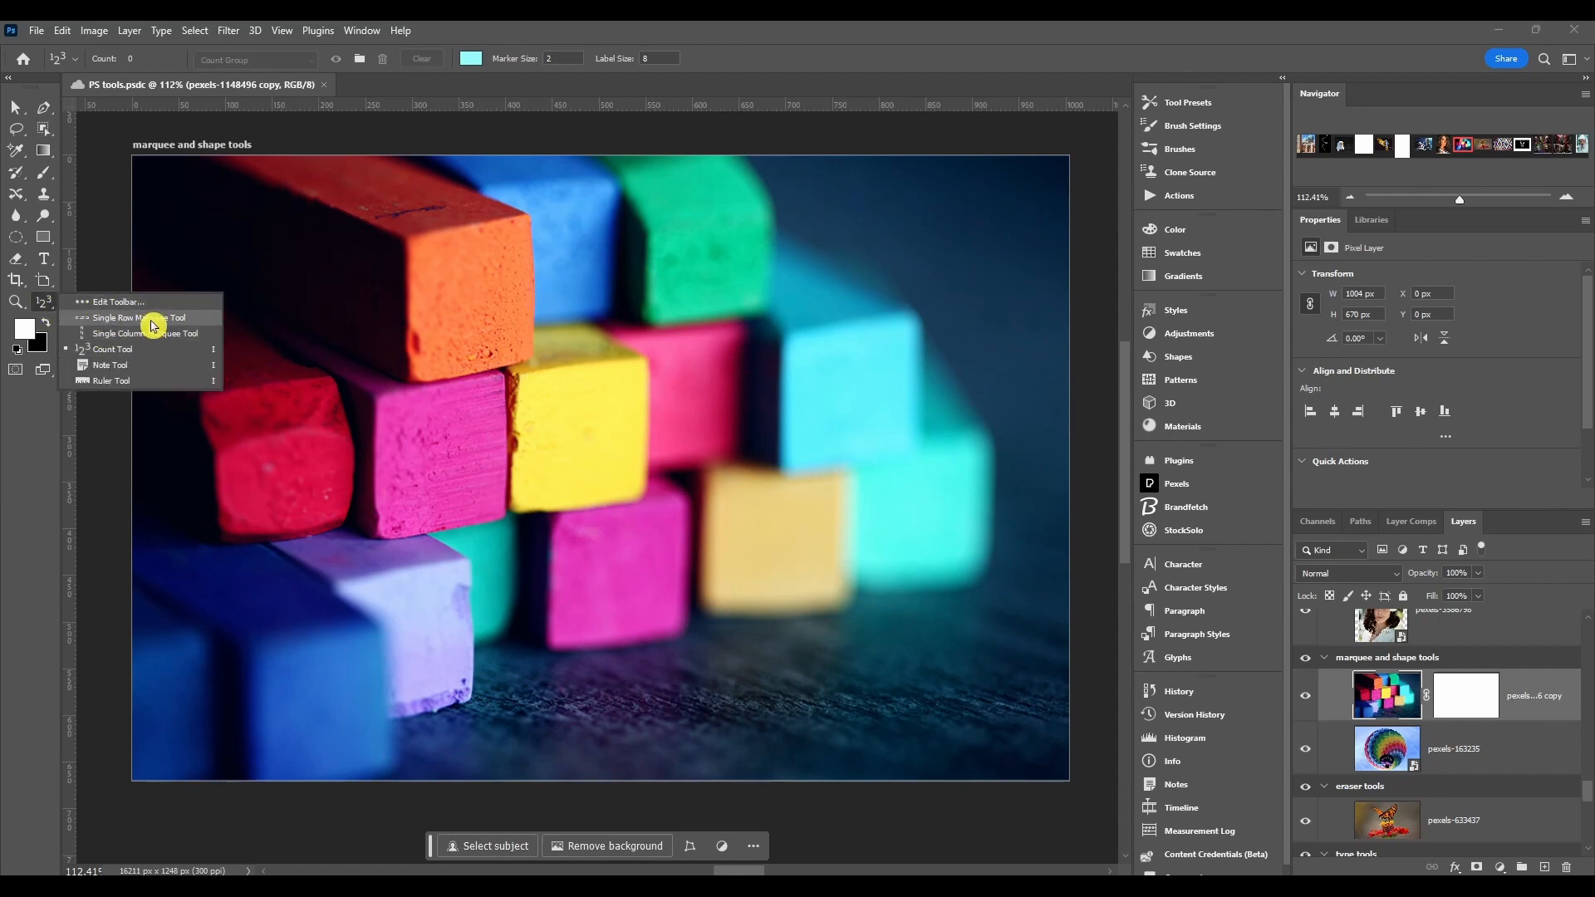
left_click(153, 319)
left_click(552, 429)
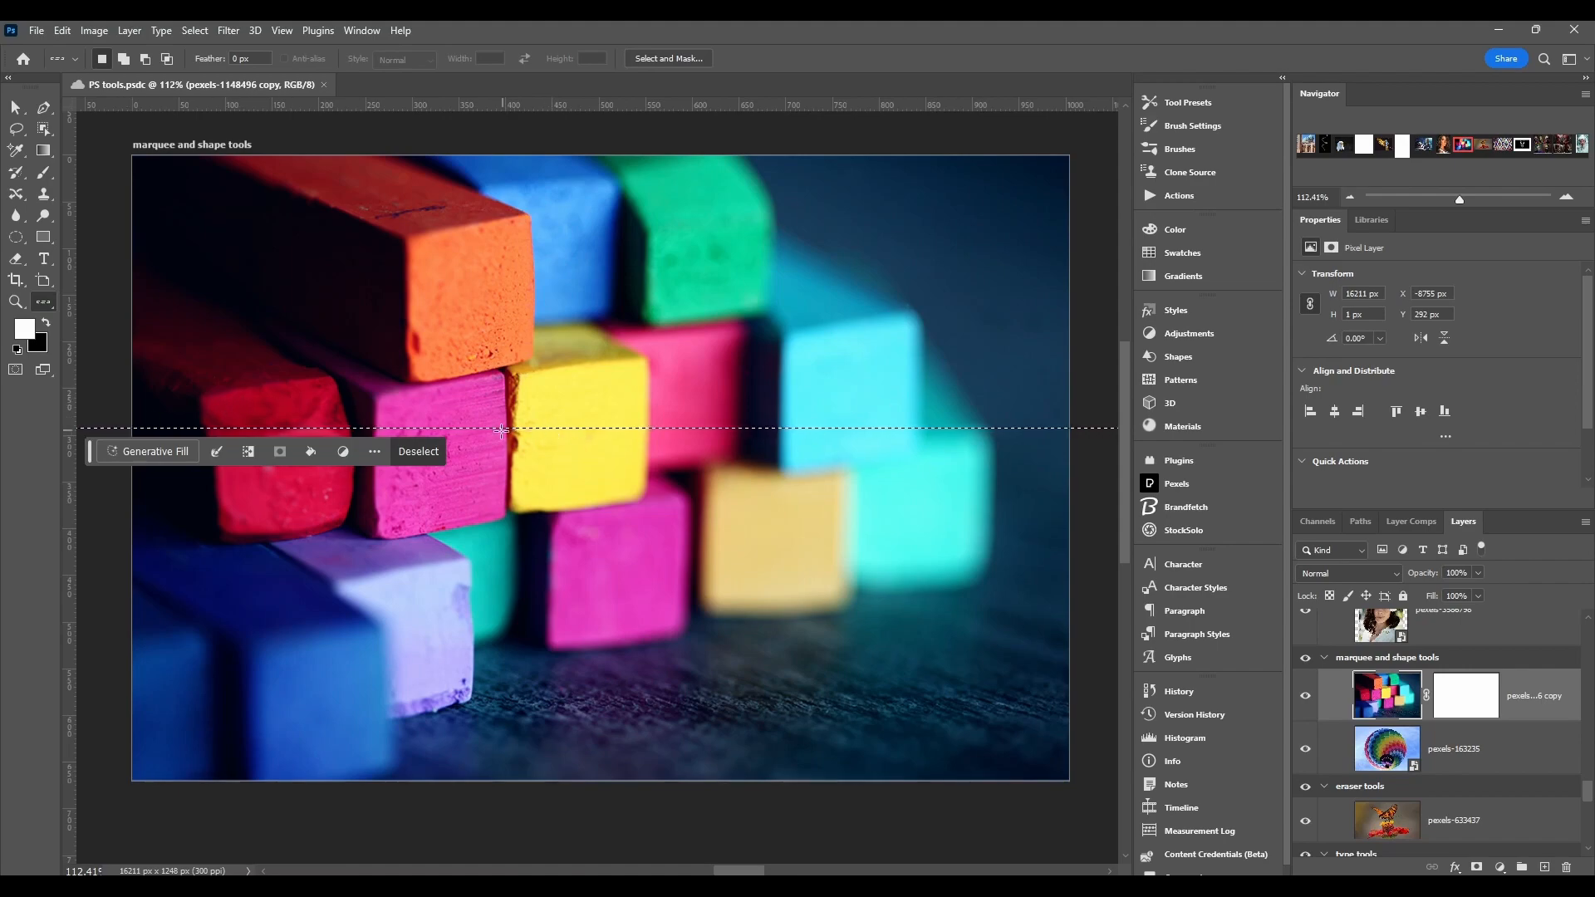
Step: Switch to the Single Column Marquee Tool and select a one-pixel column through the yellow chalk
scroll(573, 440, "up", 5)
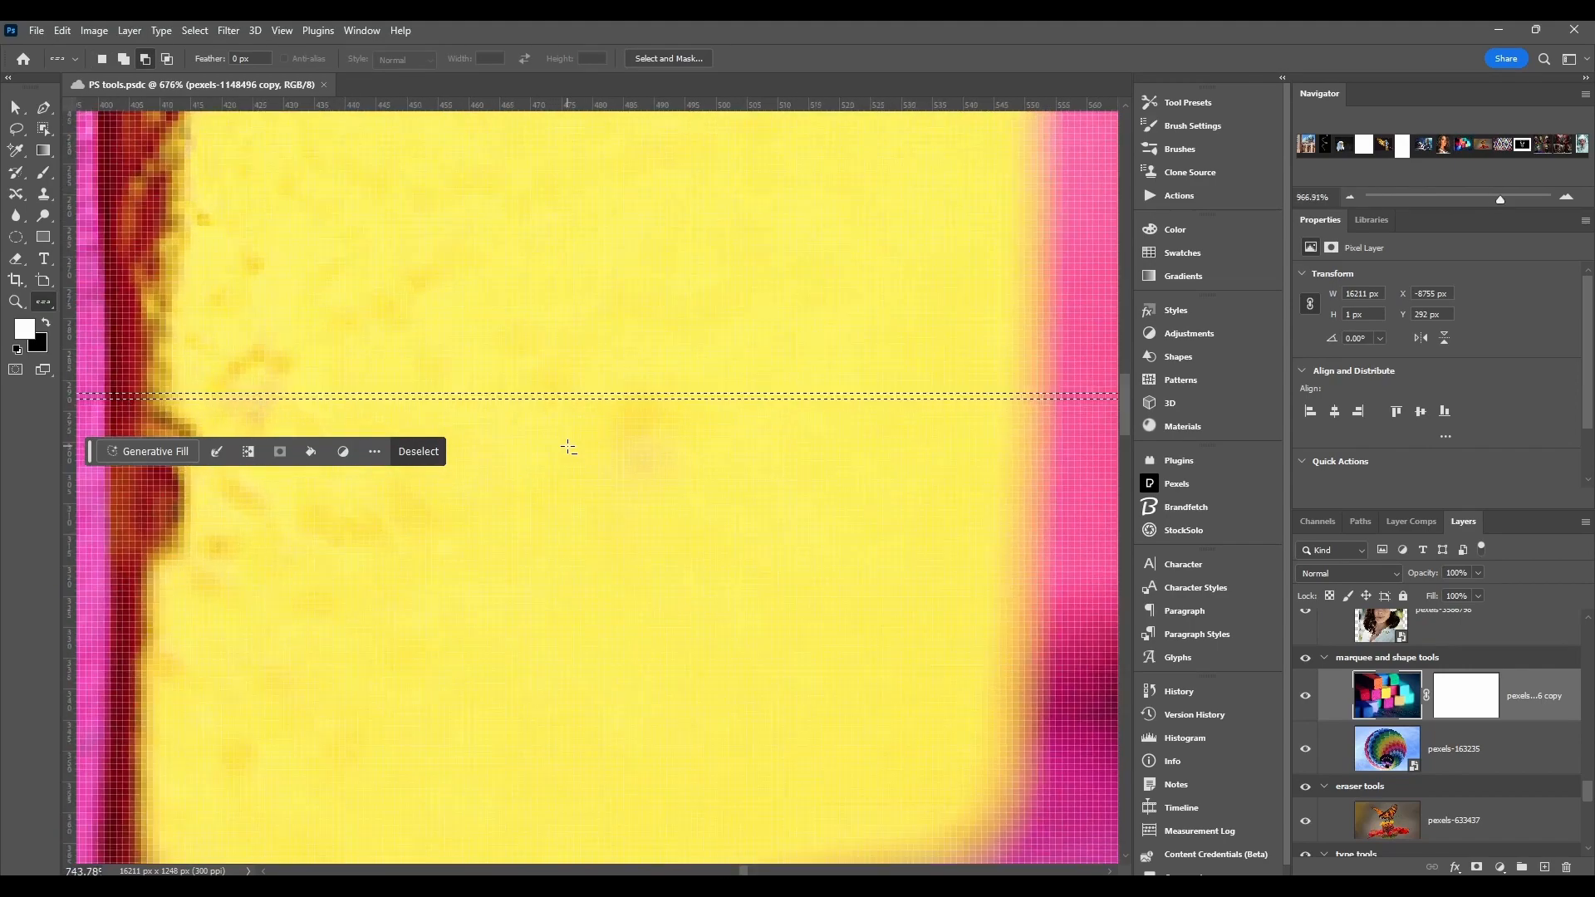
scroll(569, 448, "up", 5)
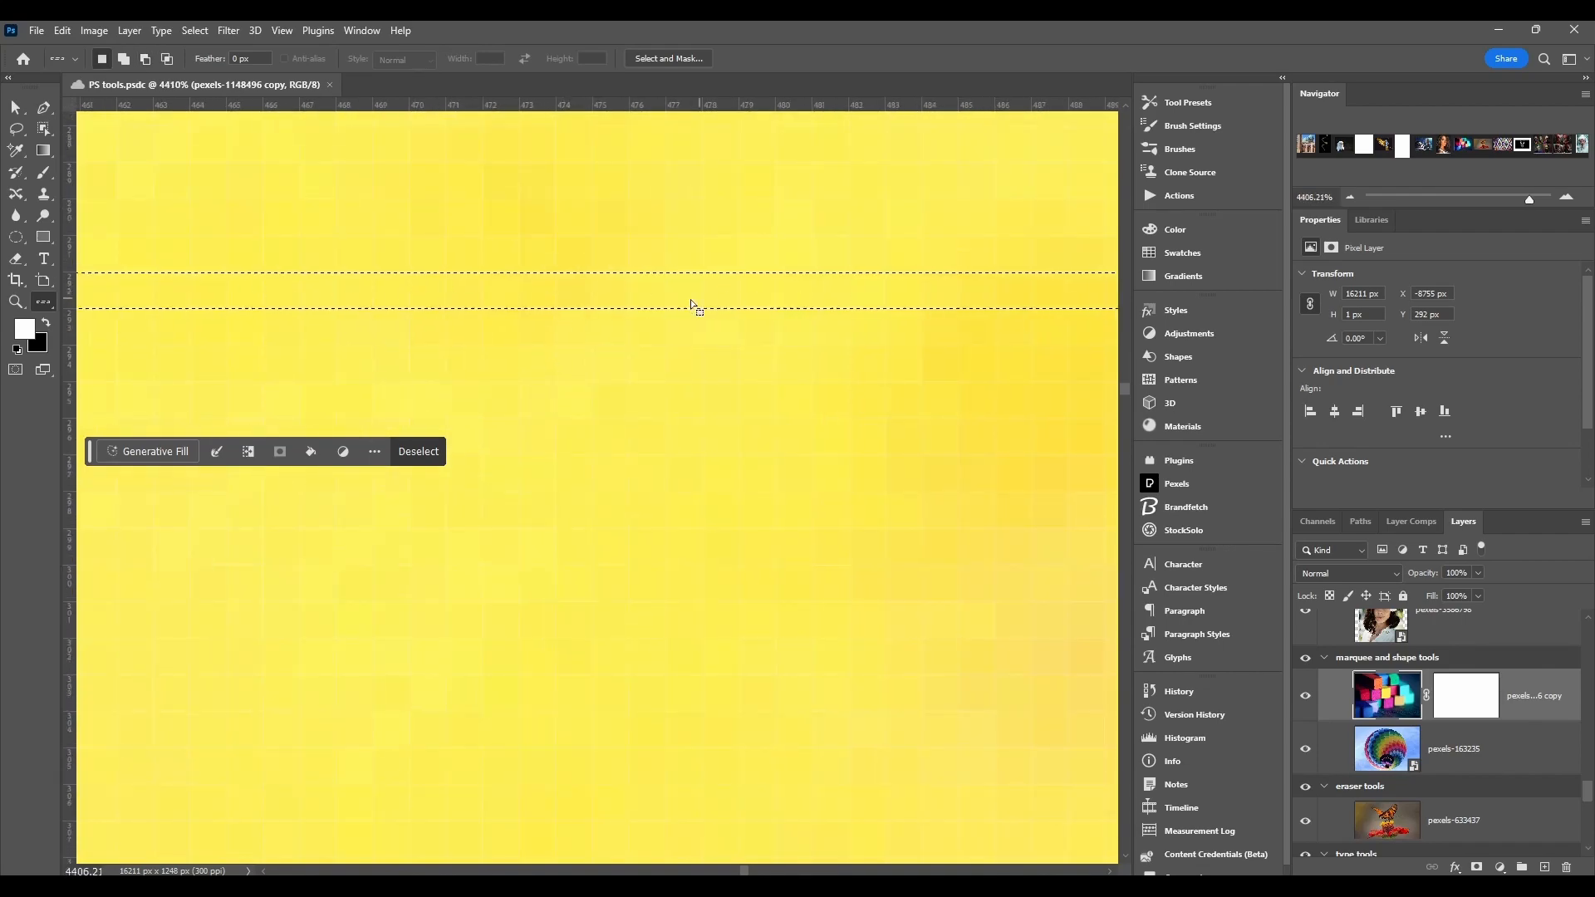
scroll(626, 301, "down", 2)
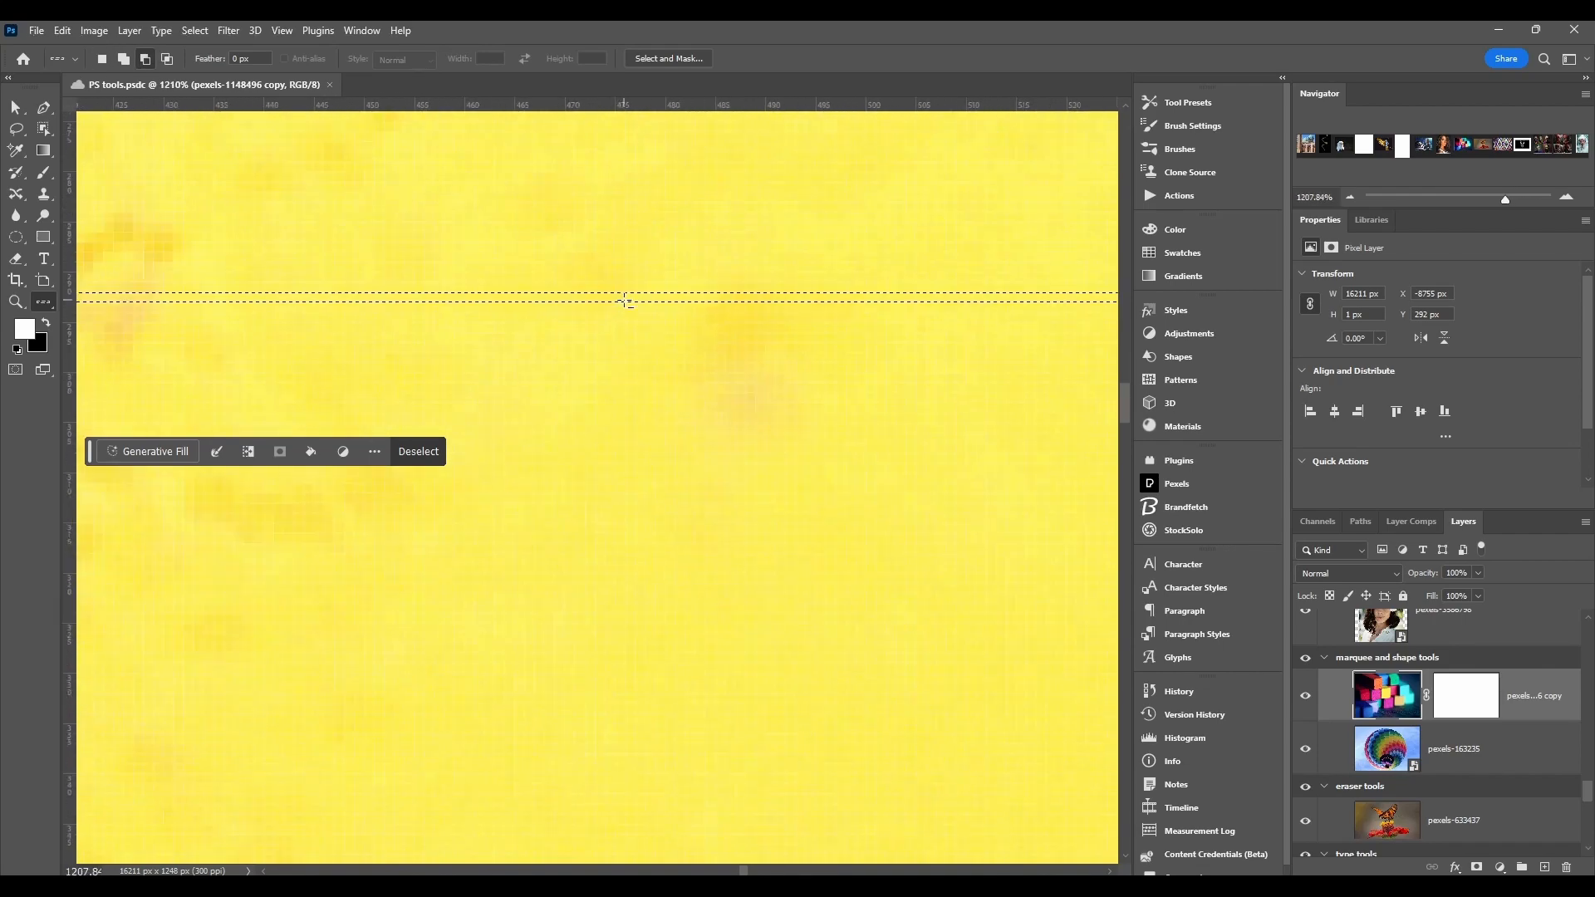
scroll(599, 306, "down", 8)
scroll(586, 312, "down", 2)
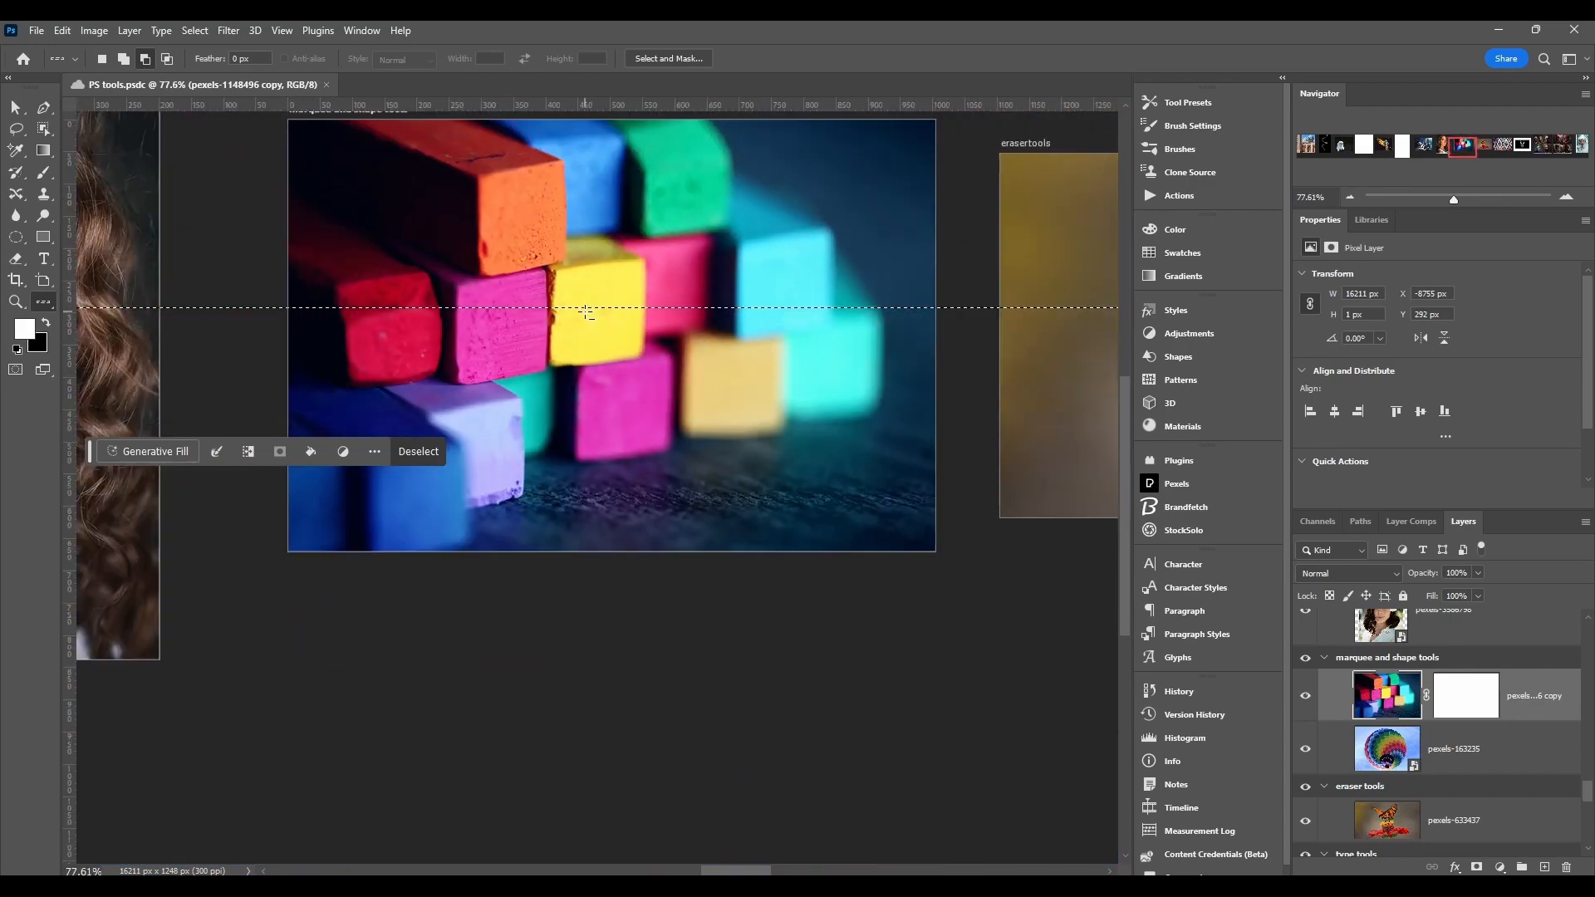
scroll(558, 317, "up", 1)
right_click(43, 301)
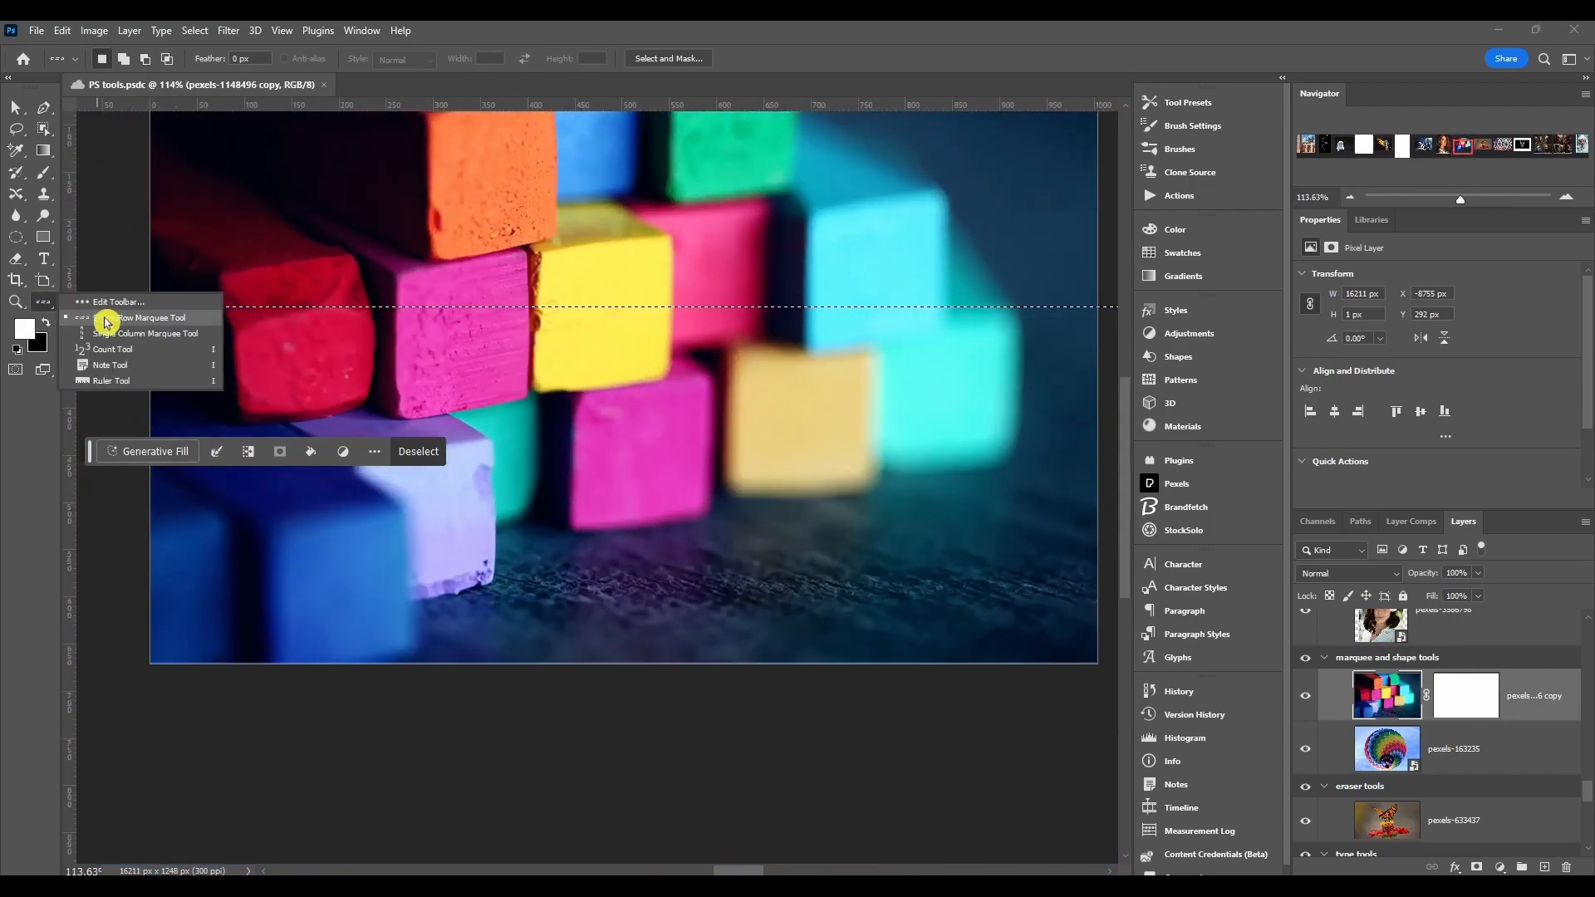
left_click(99, 355)
left_click(636, 333)
left_click(713, 330)
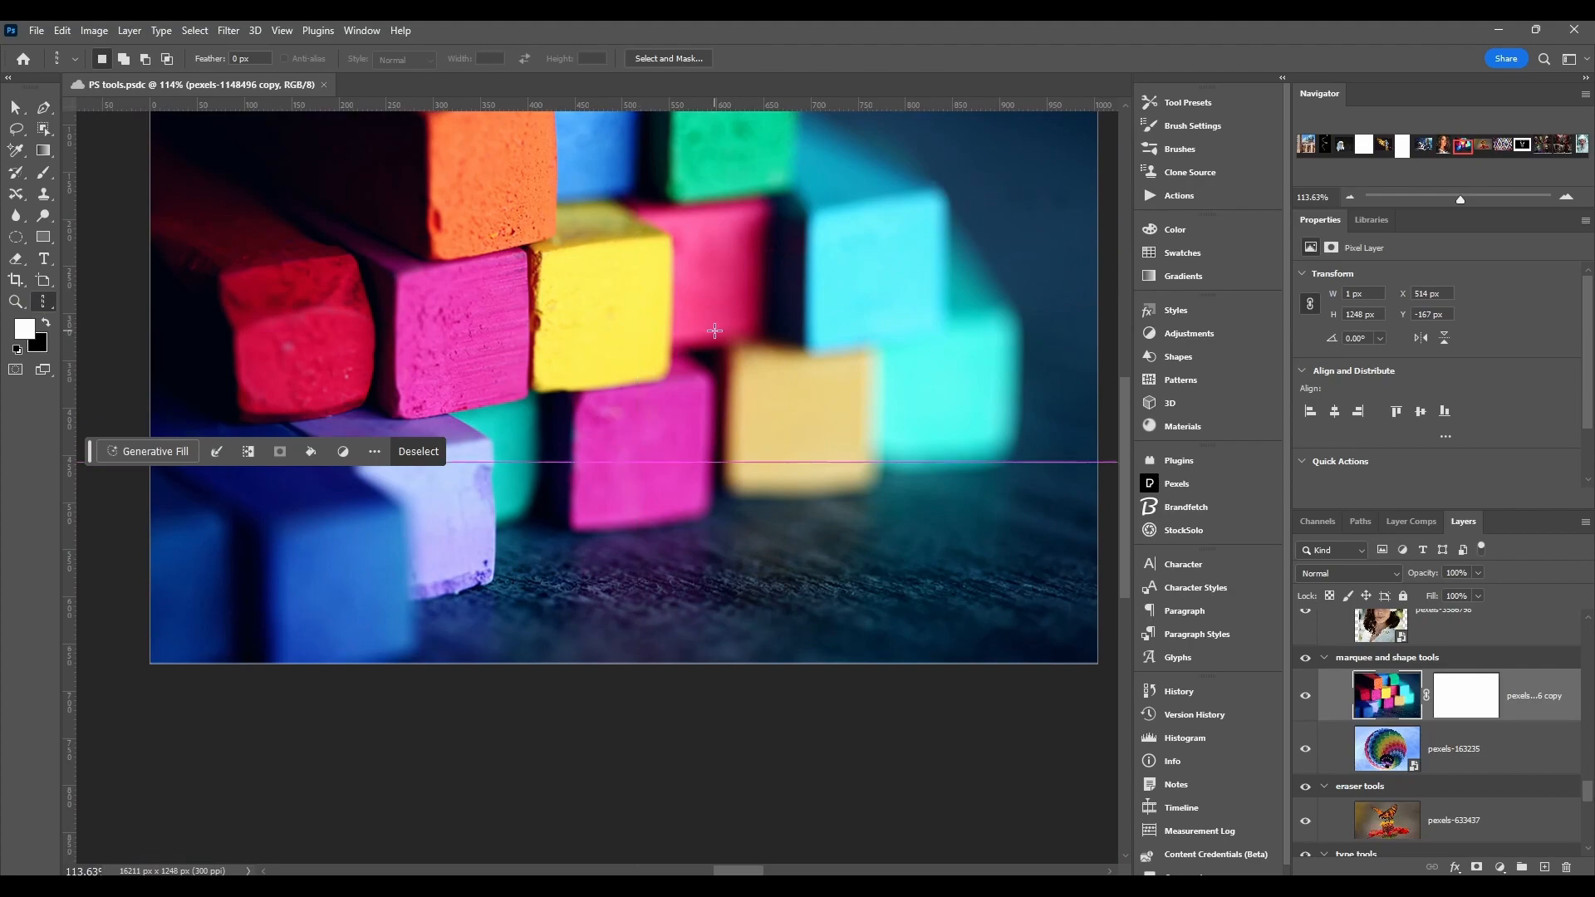
left_click(629, 326)
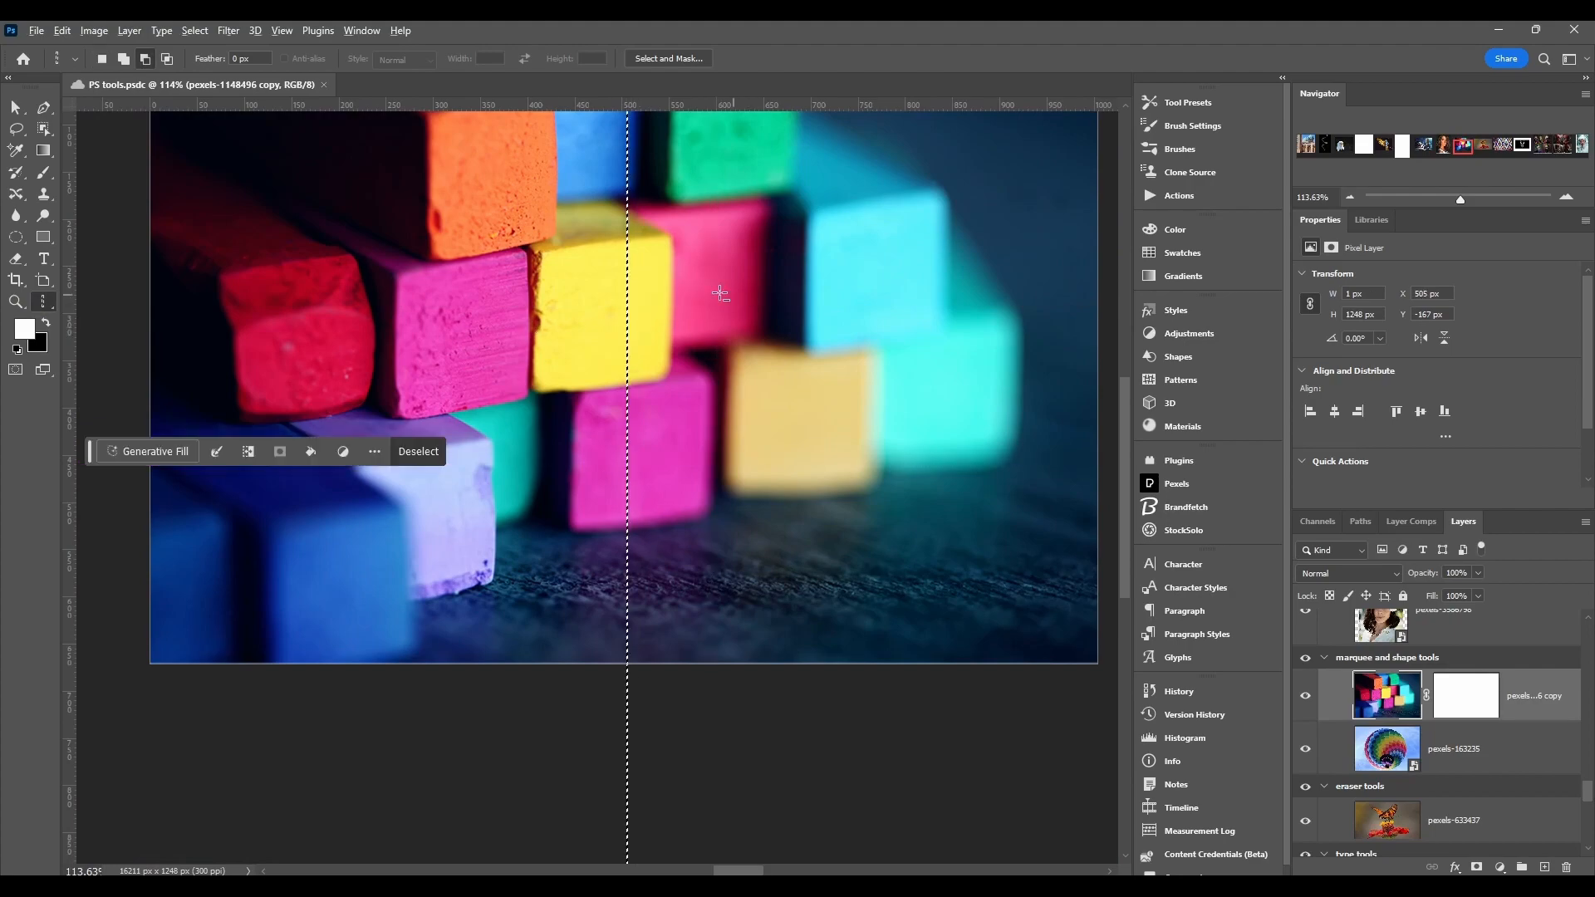
Step: Add three more one-pixel columns to the selection across the yellow and pink chalks
scroll(655, 351, "up", 6)
scroll(654, 351, "up", 10)
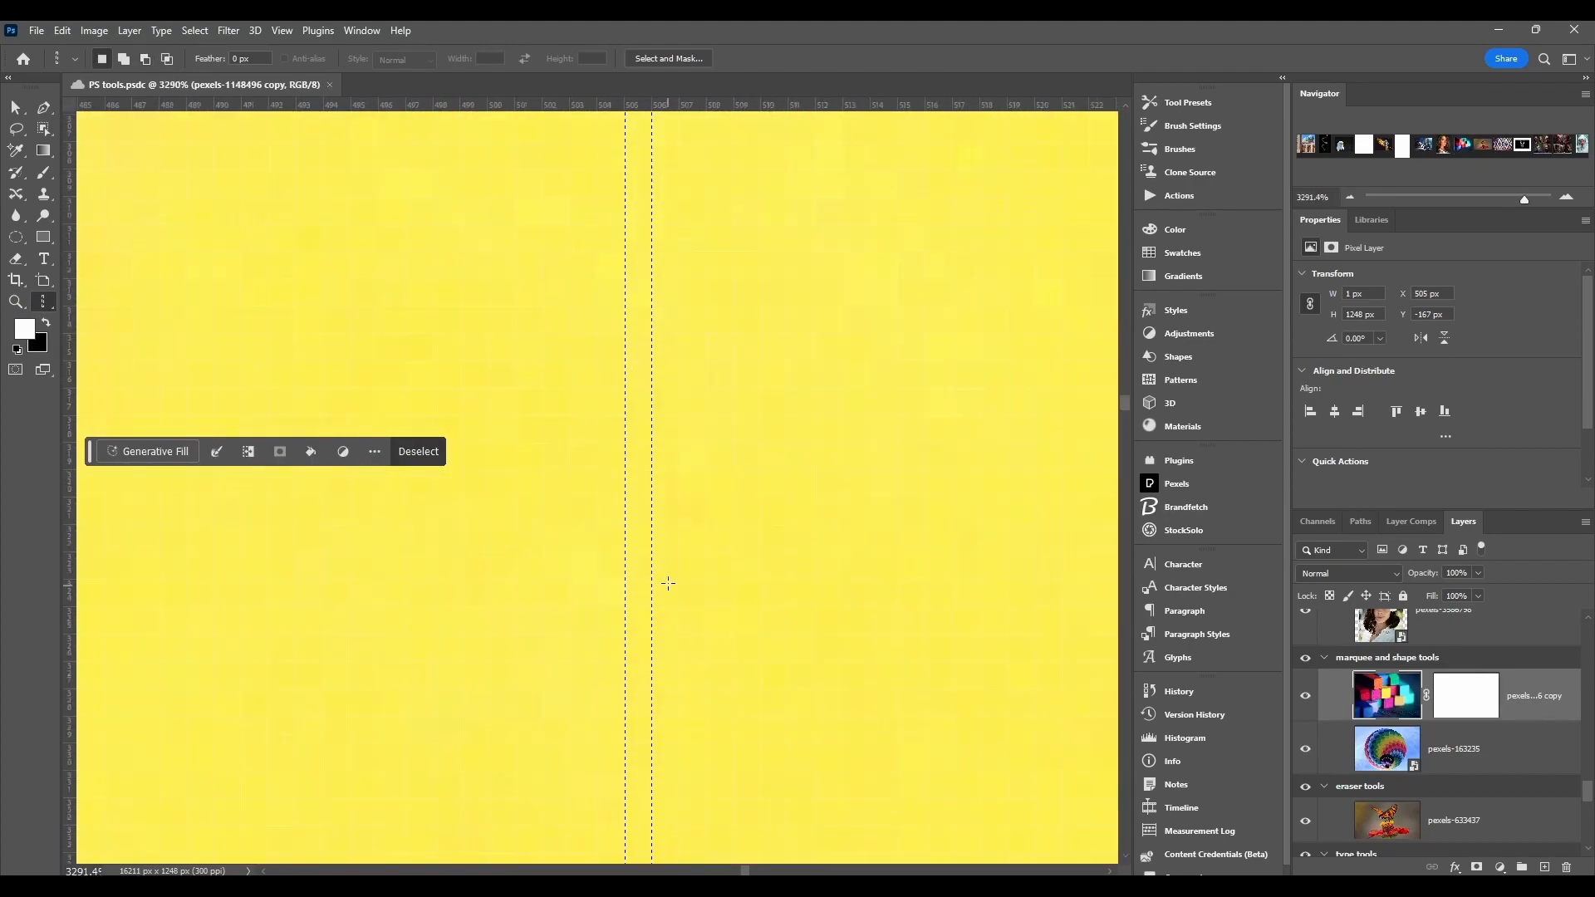
scroll(644, 463, "down", 14)
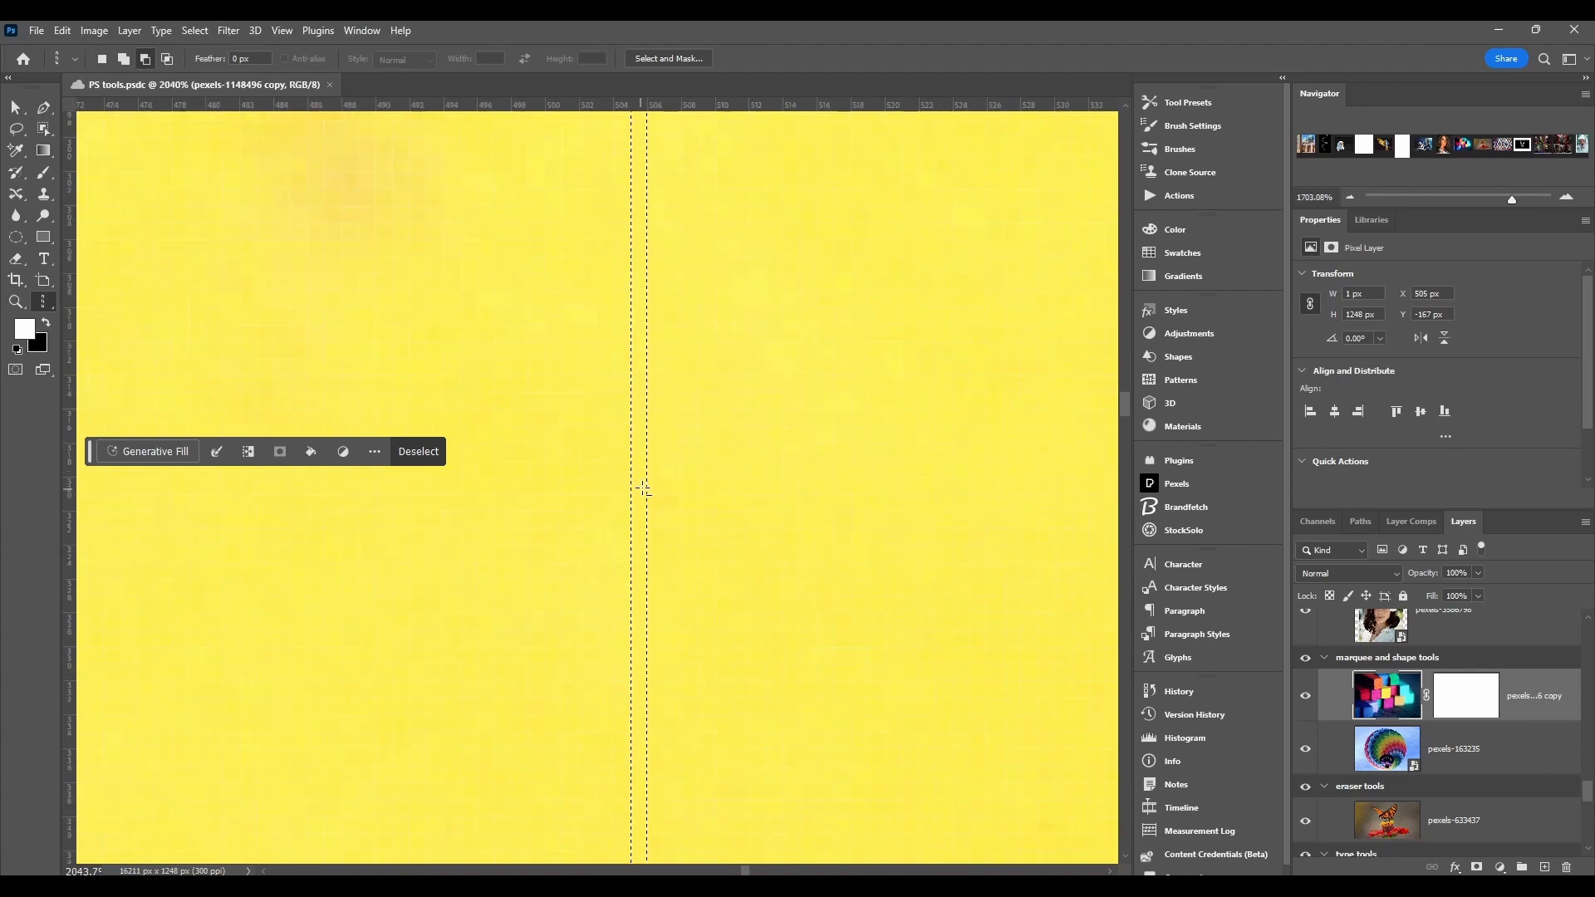
scroll(643, 482, "up", 2)
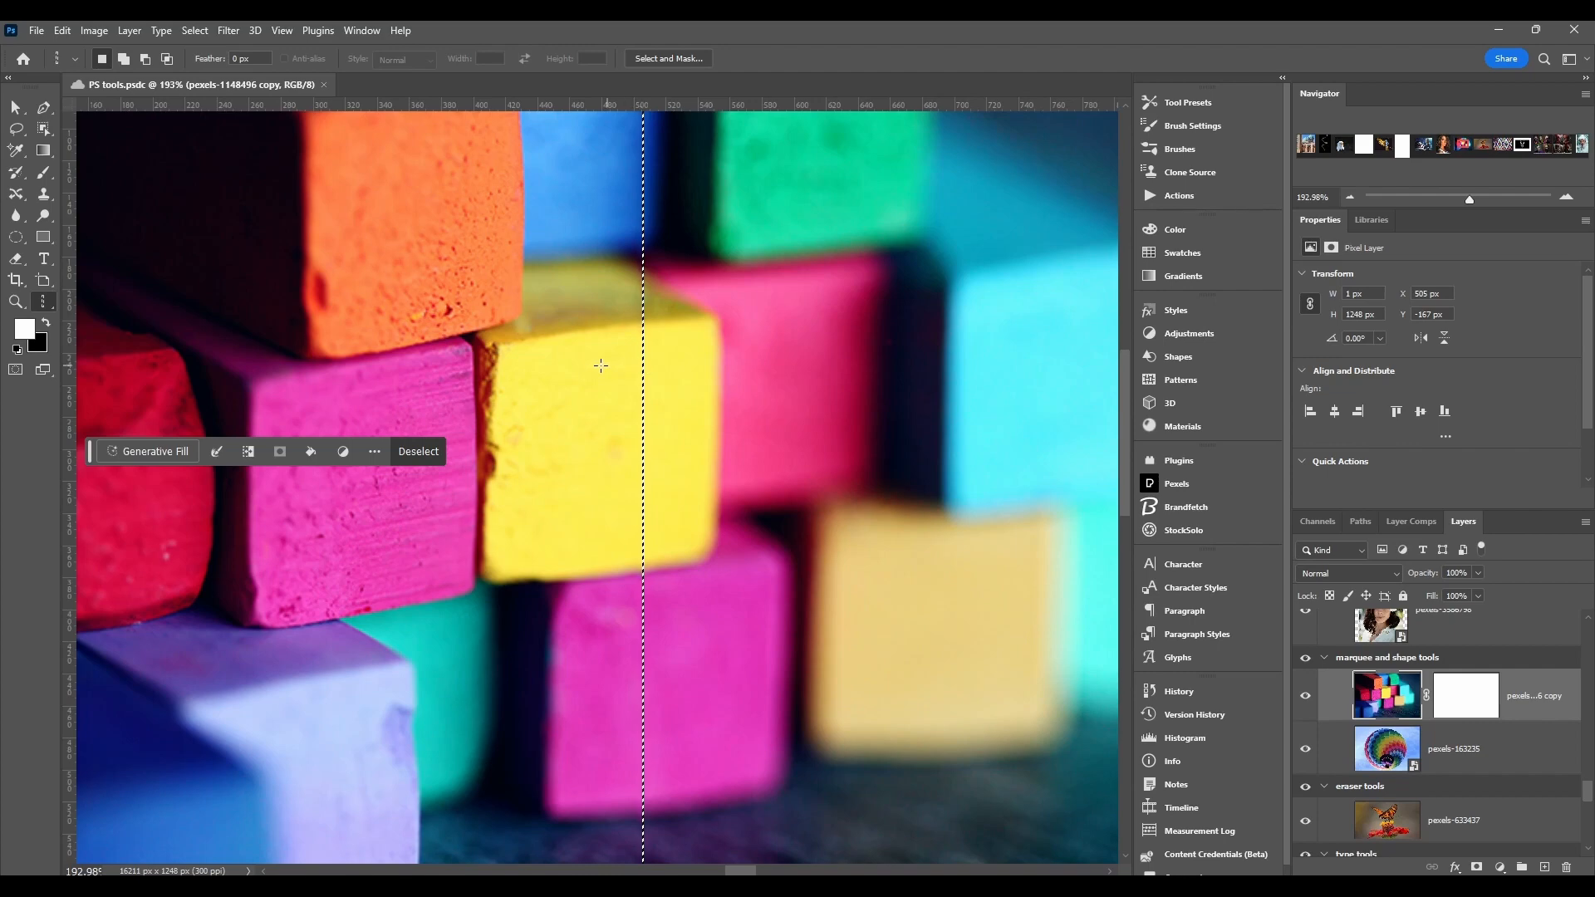
left_click(540, 369, "shift")
left_click(691, 388, "shift")
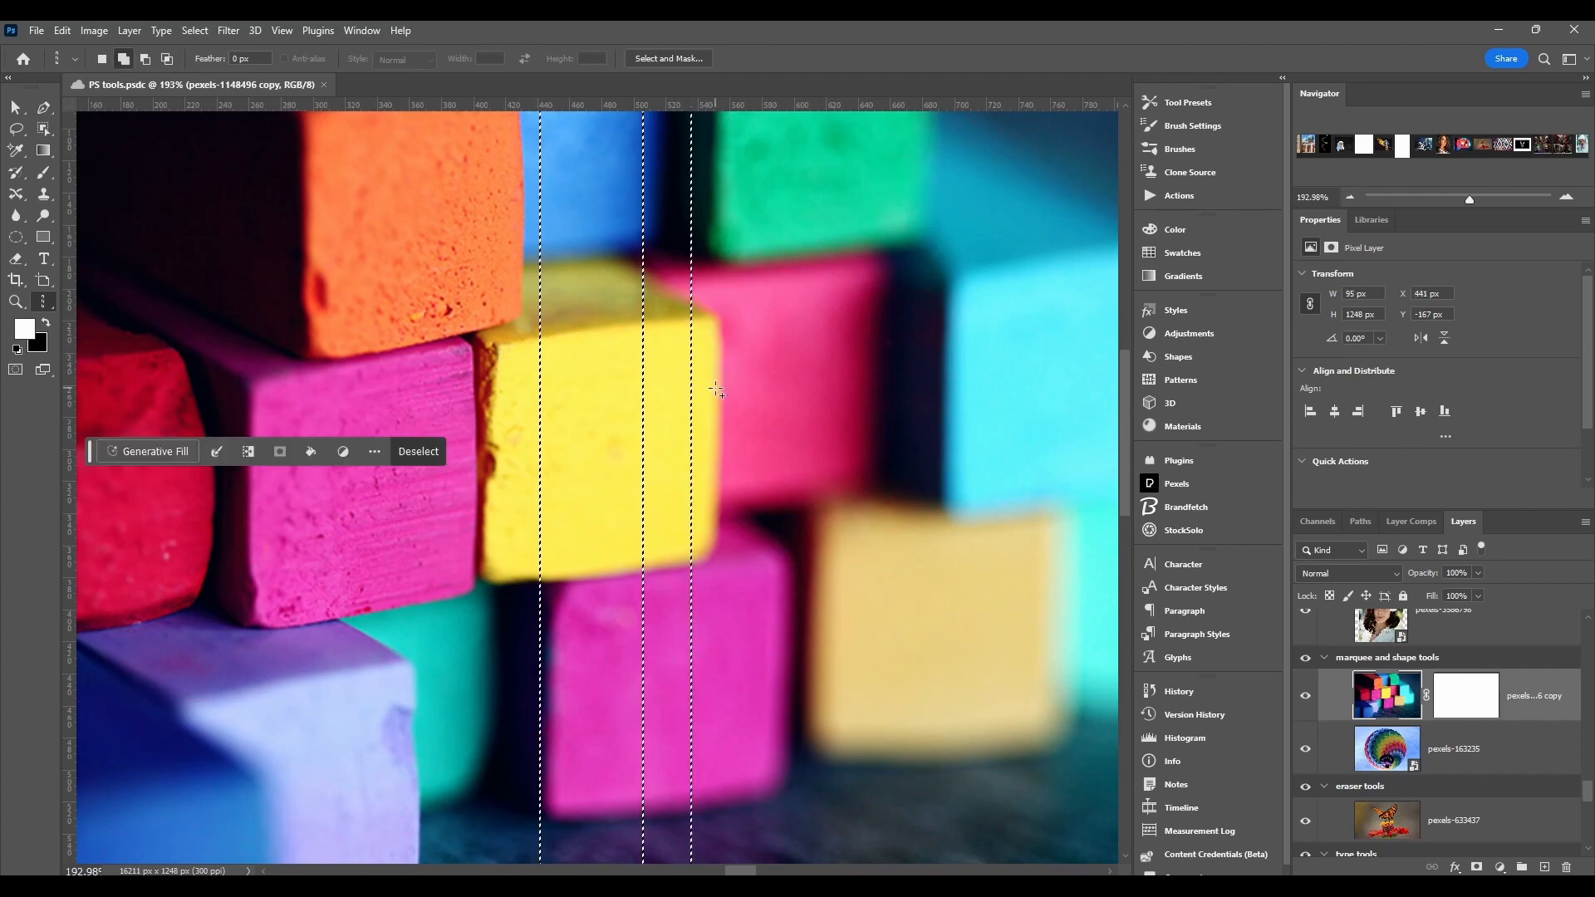
left_click(768, 393, "shift")
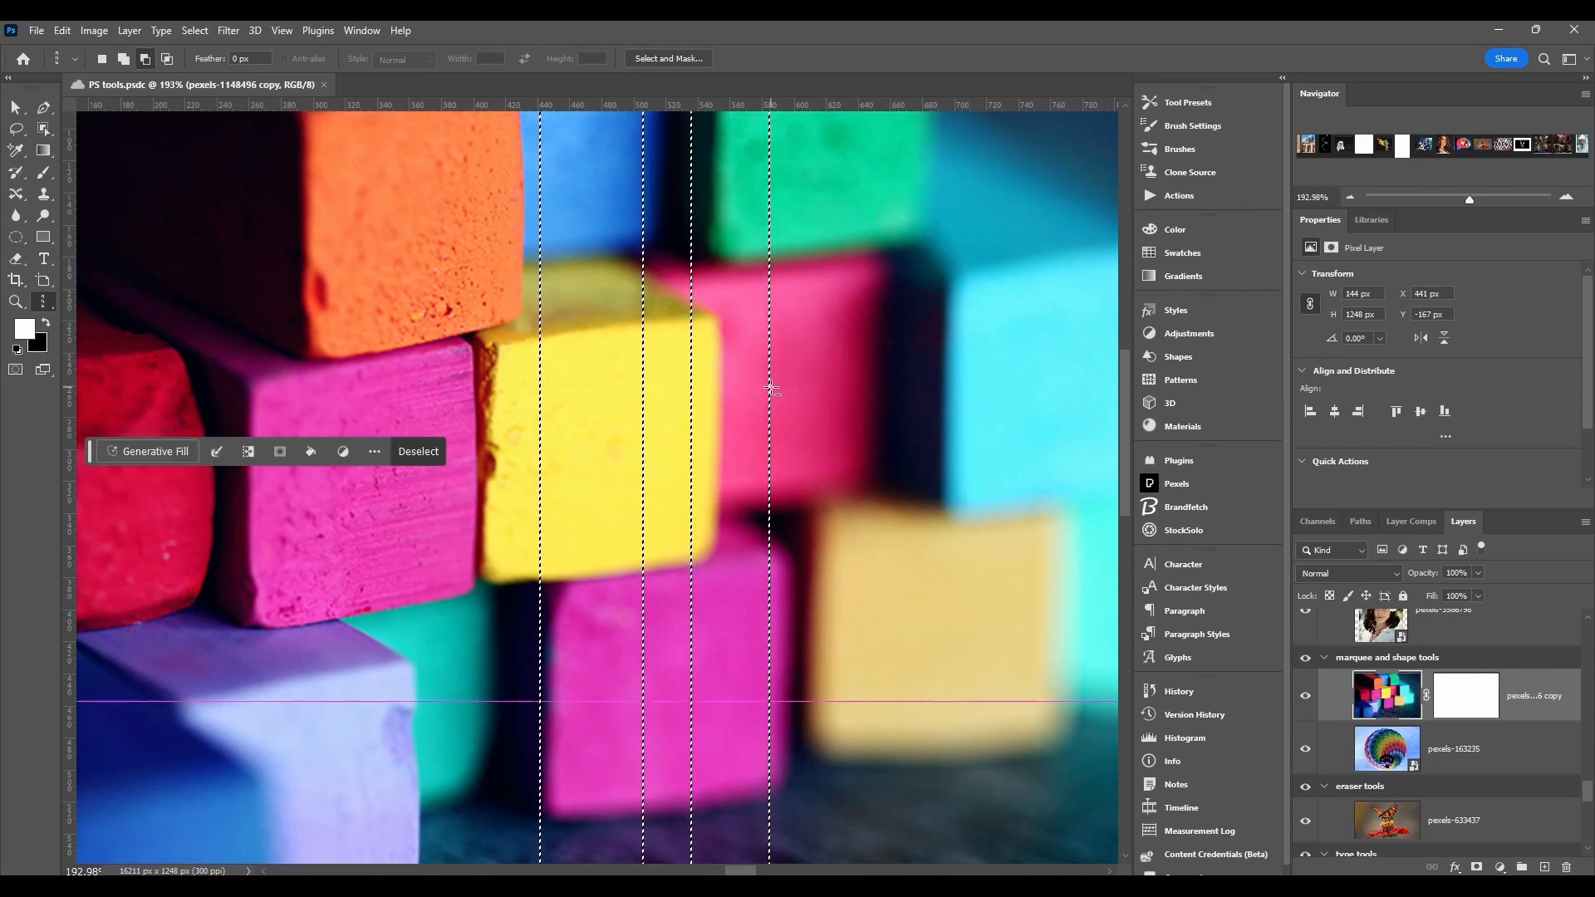
left_click(769, 390, "alt")
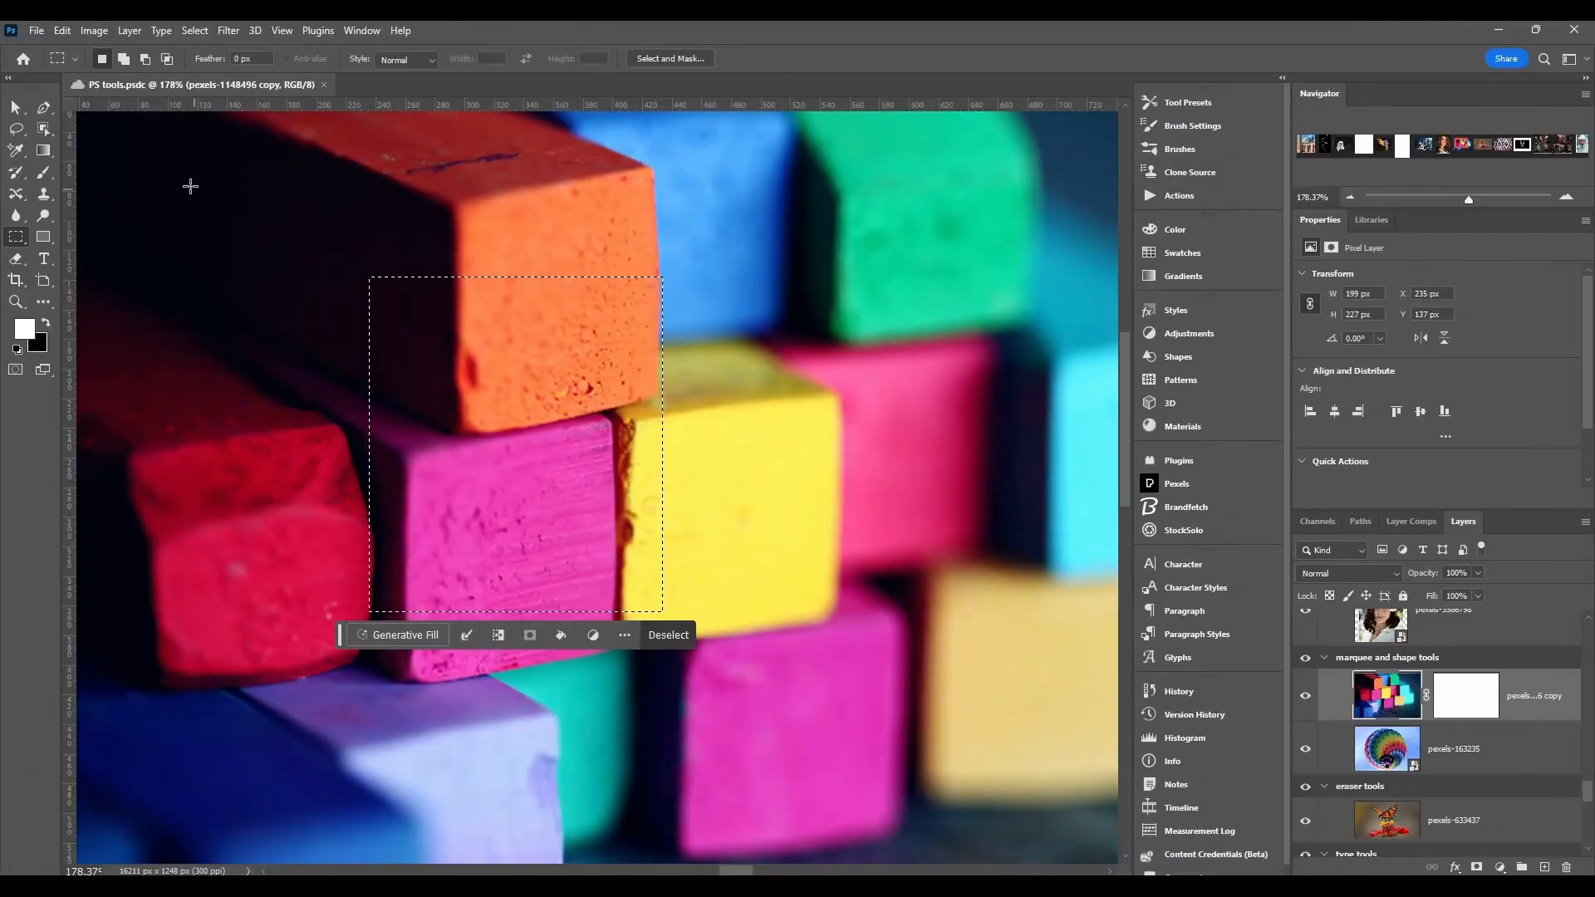
Step: Open the tool presets picker for the Rectangular Marquee Tool
left_click(60, 64)
left_click(76, 62)
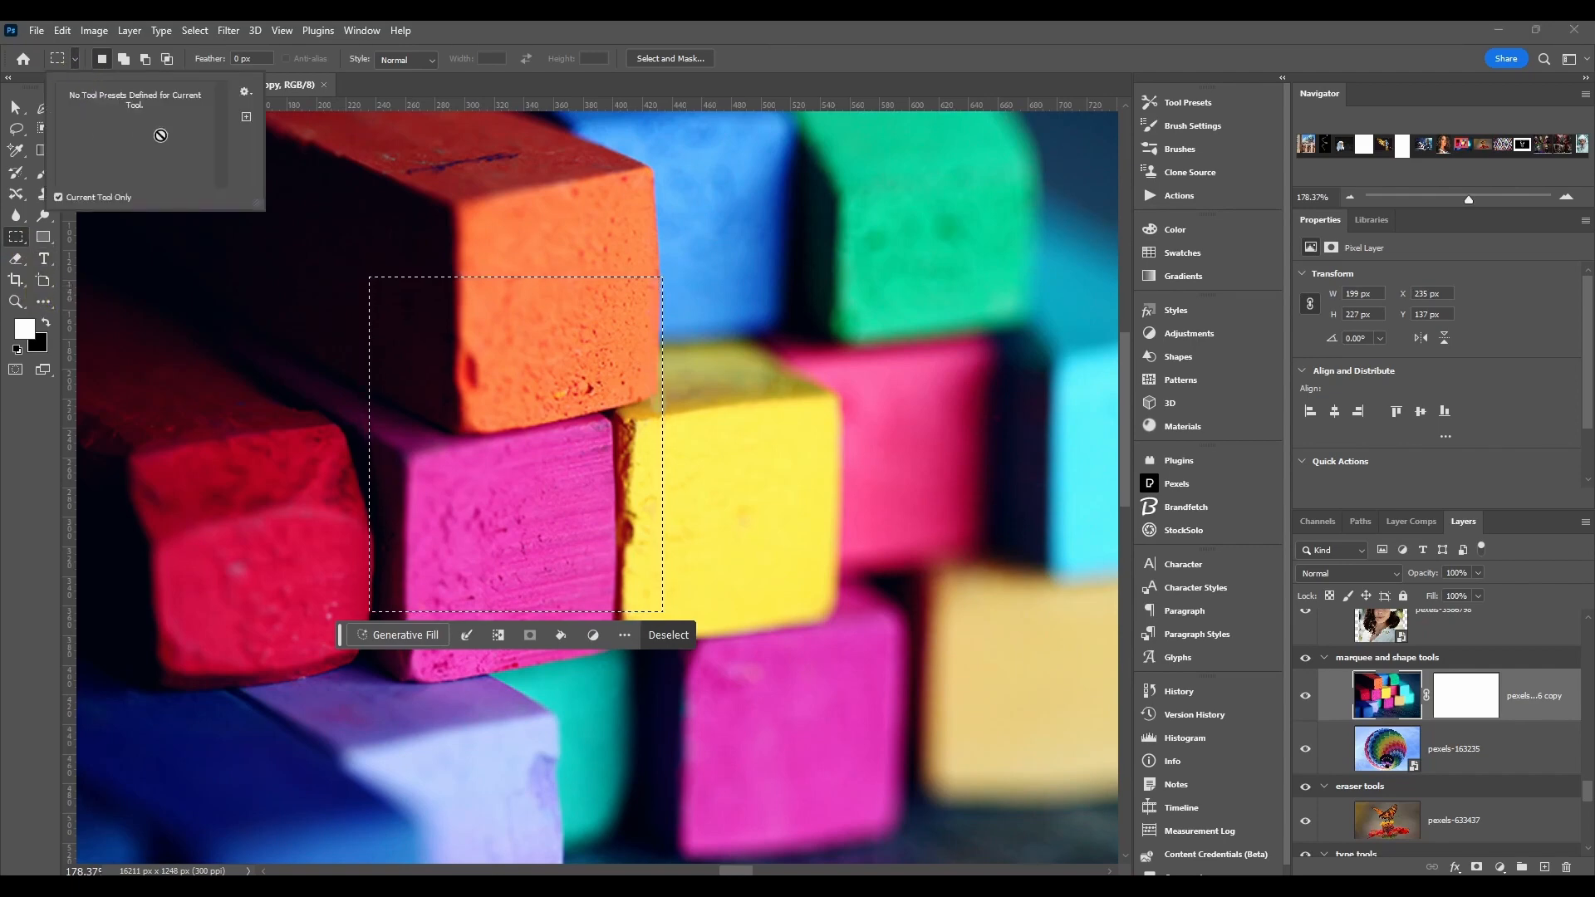
Step: Close the presets picker, switch to Add to Selection mode, and add a rectangle over the orange chalk to the selection
left_click(77, 63)
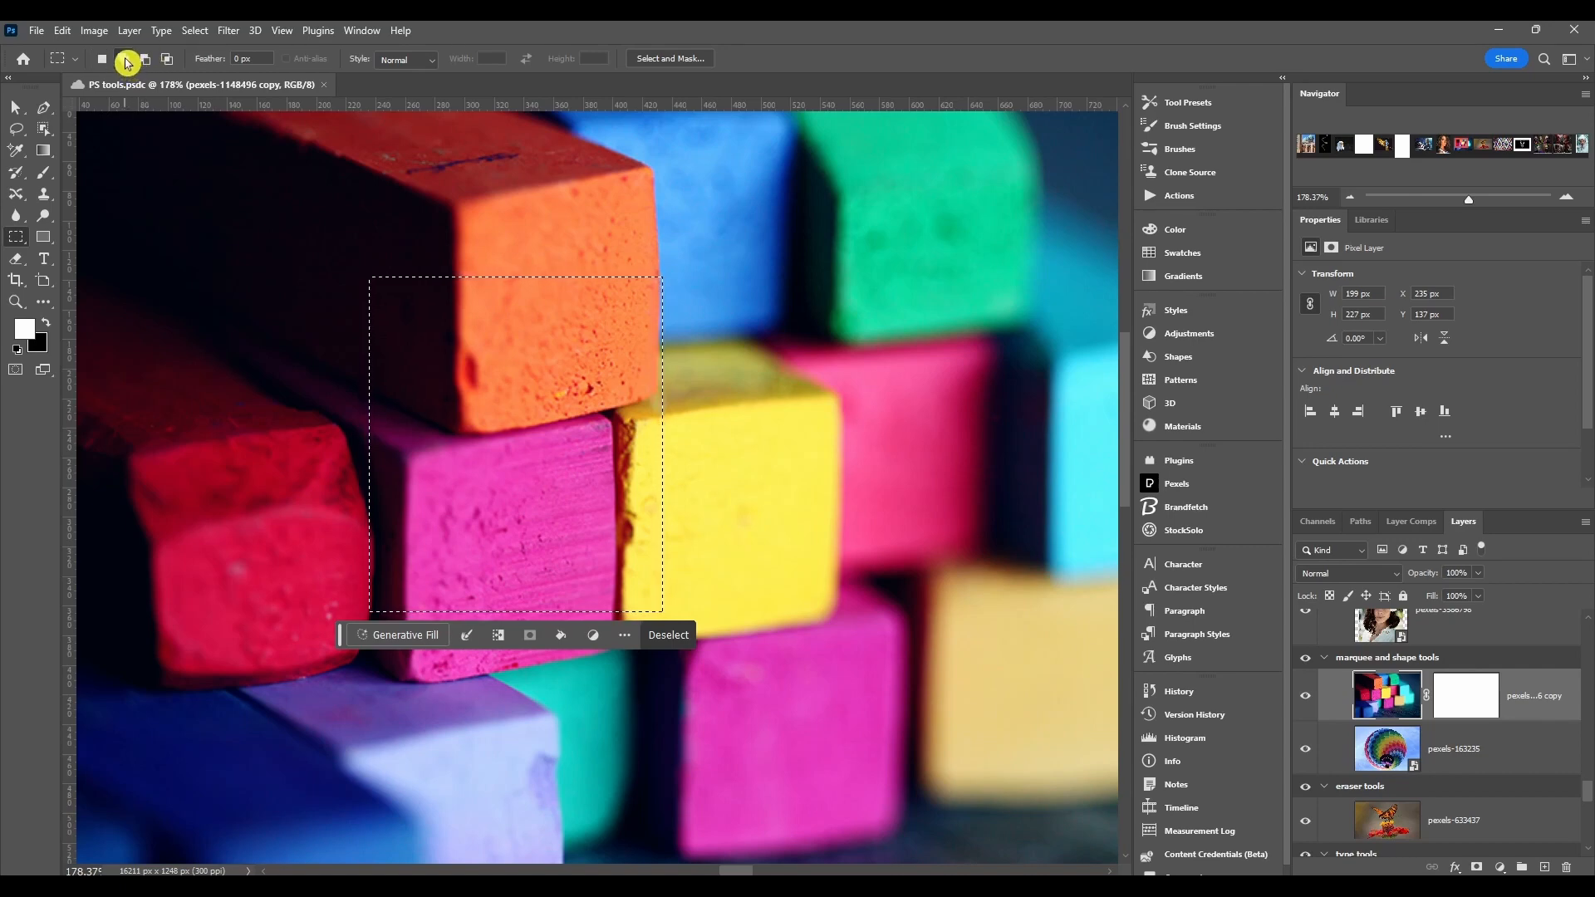
left_click(127, 62)
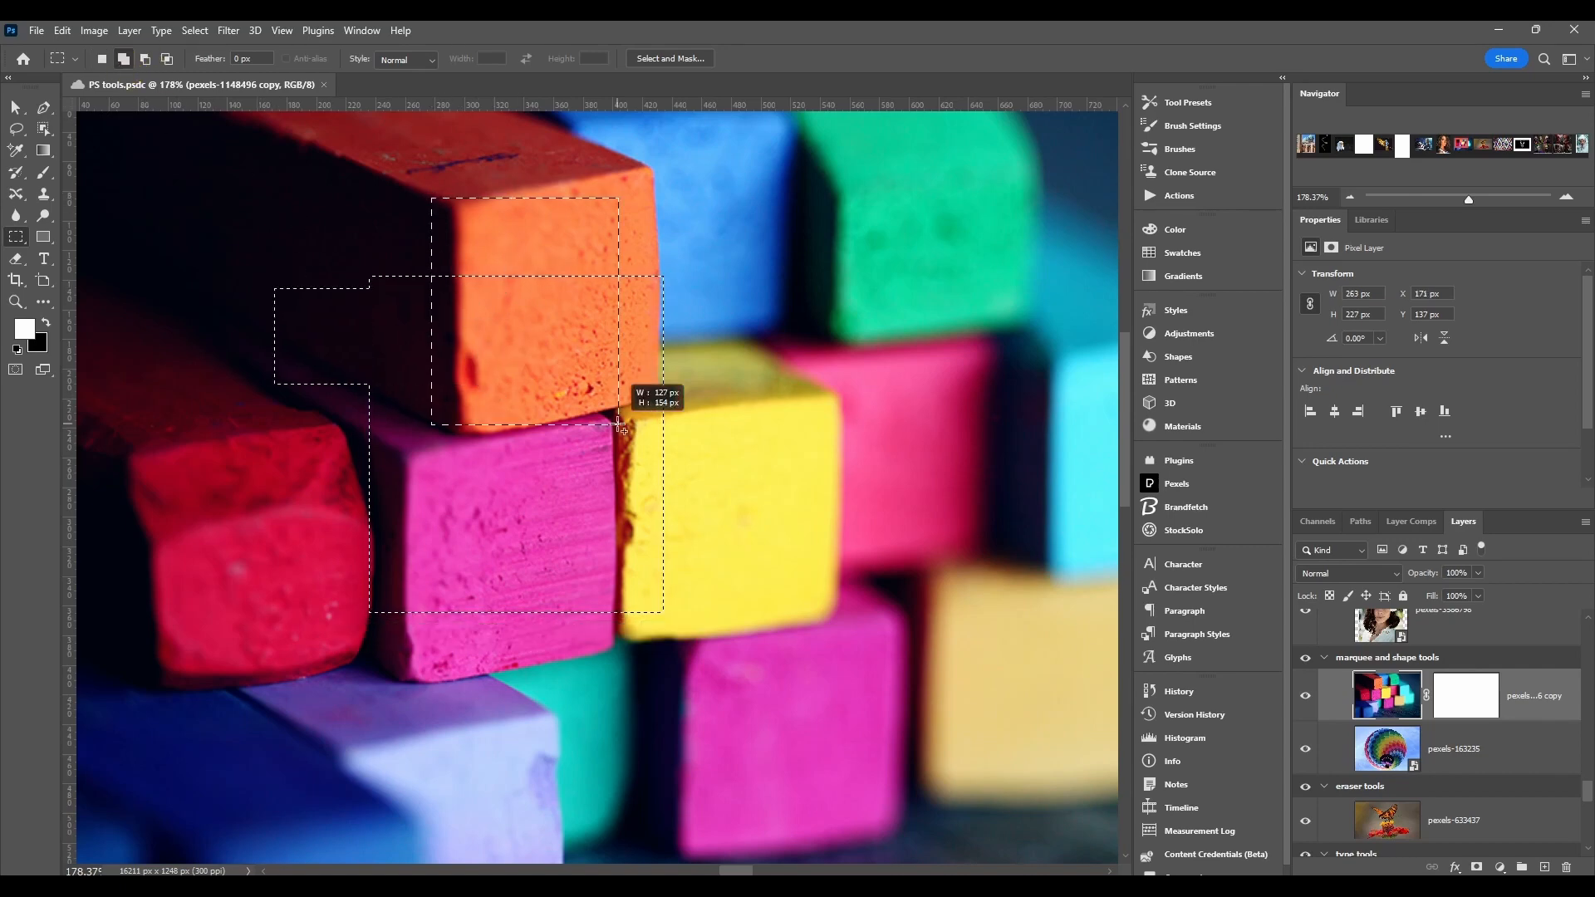
Step: Switch to Subtract from Selection mode and cut two rectangles out of the selection over the orange chalk
left_click(150, 59)
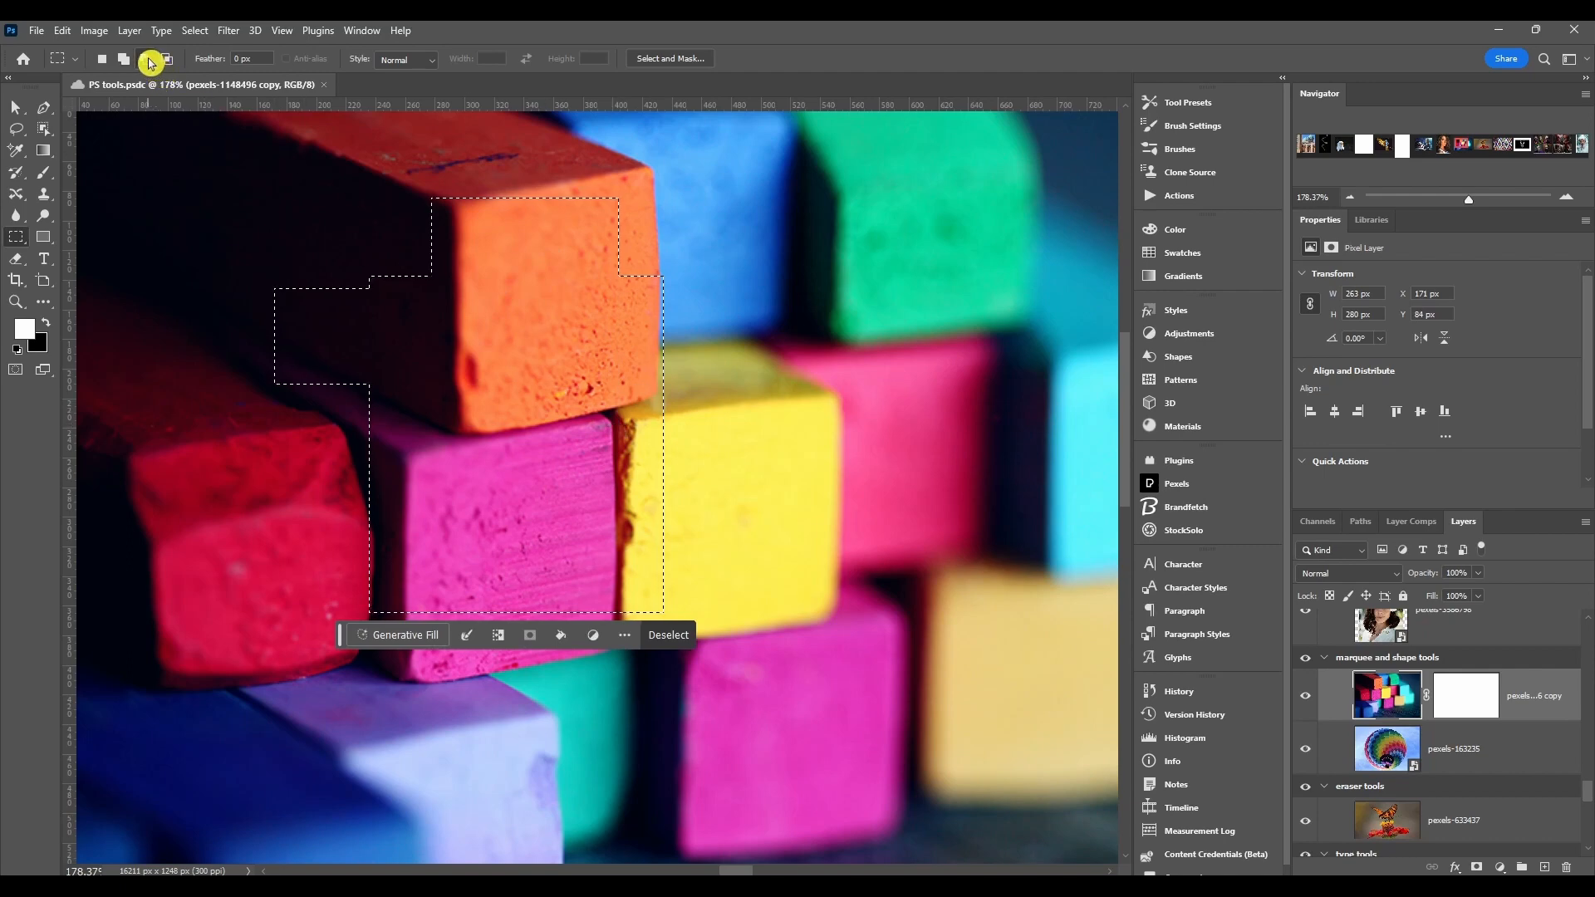
left_click_drag(604, 176, 504, 330)
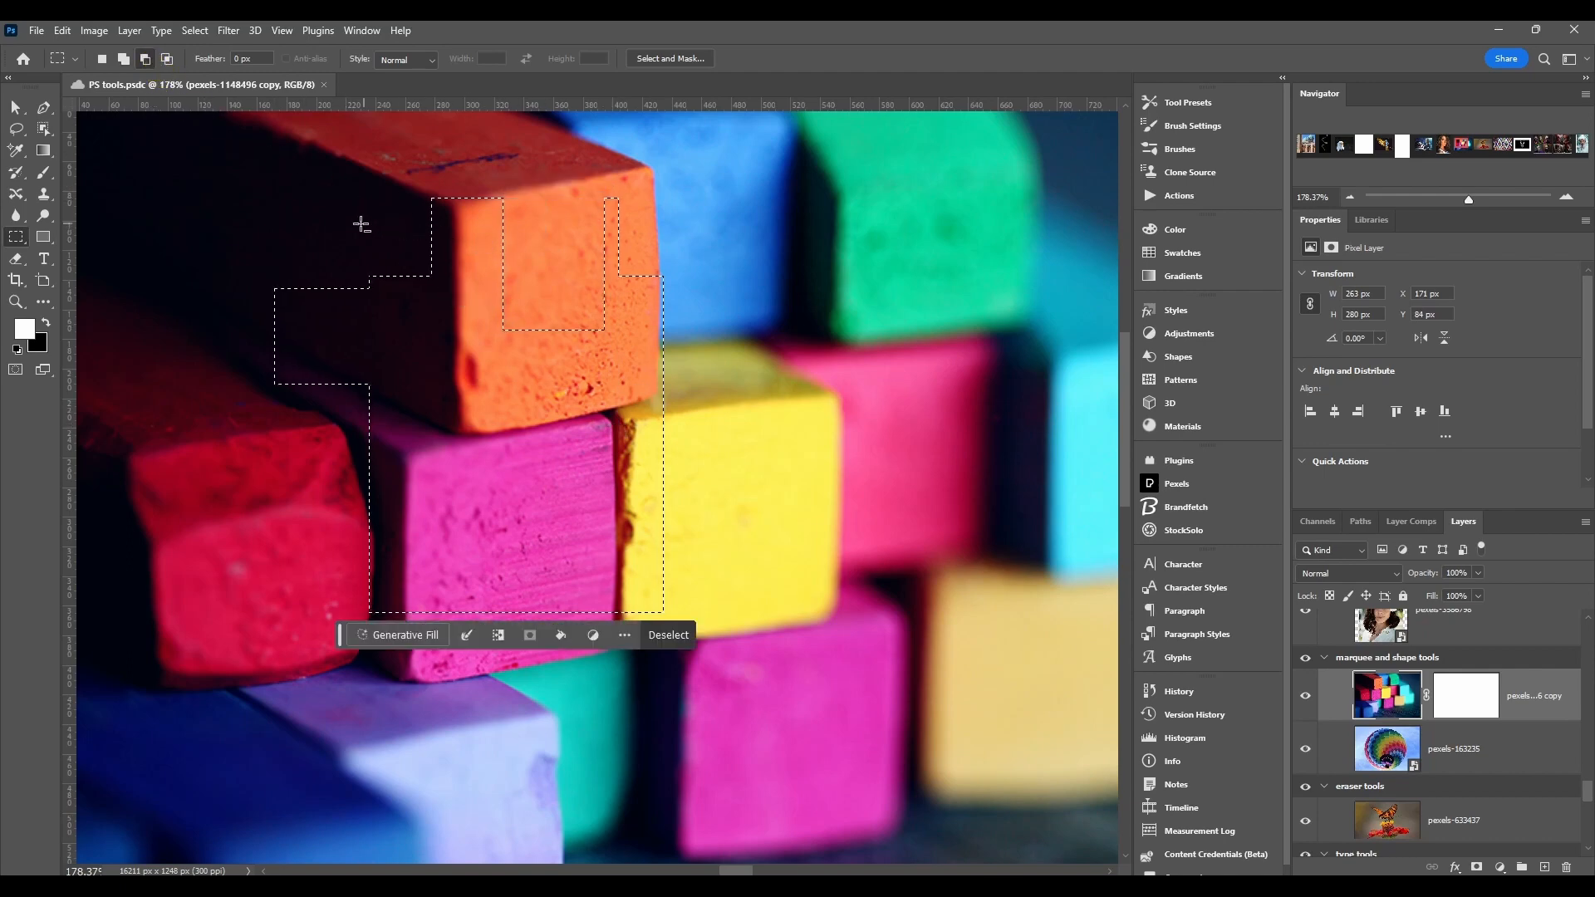
left_click_drag(329, 214, 522, 366)
Step: Switch to Intersect with Selection mode and intersect the selection with two rectangles spanning the orange and yellow chalks
left_click(166, 59)
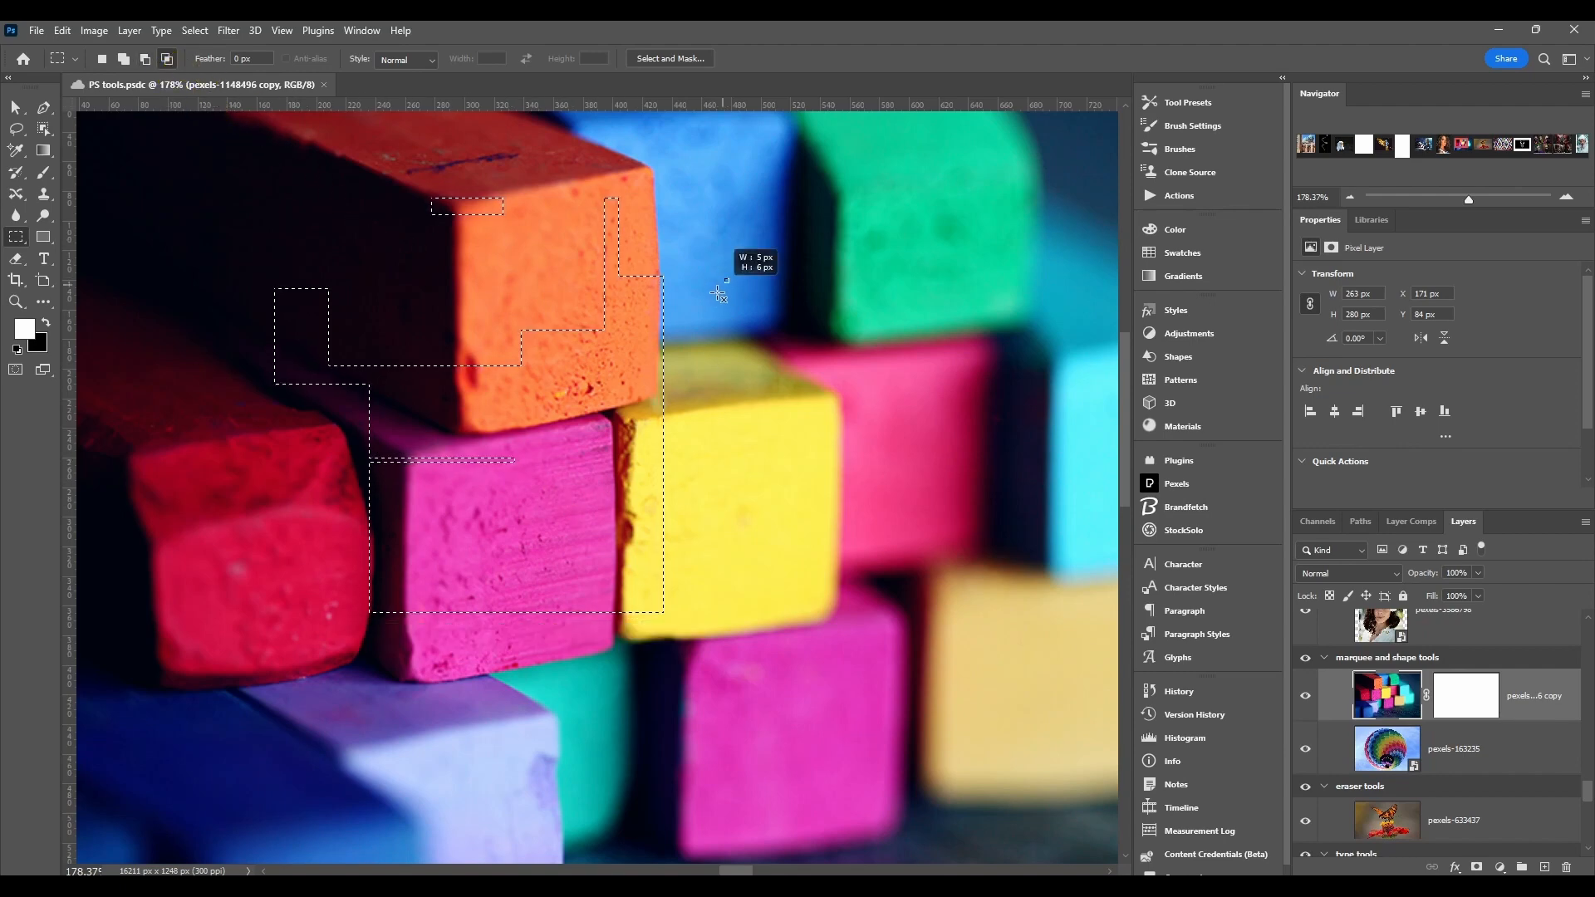
left_click_drag(729, 278, 586, 561)
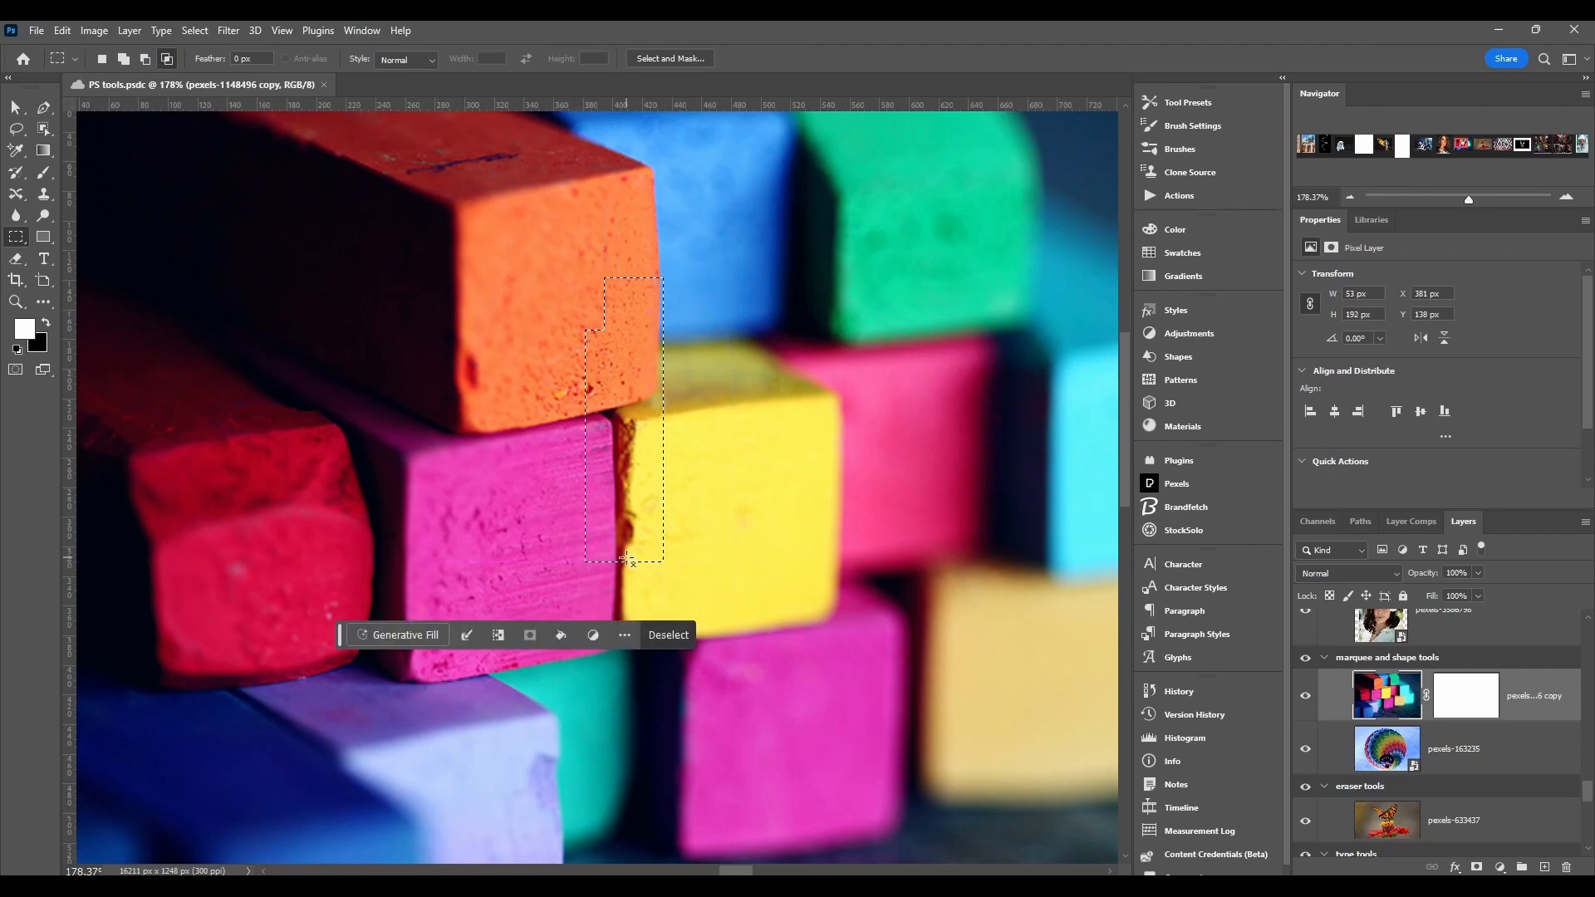
left_click_drag(693, 318, 621, 521)
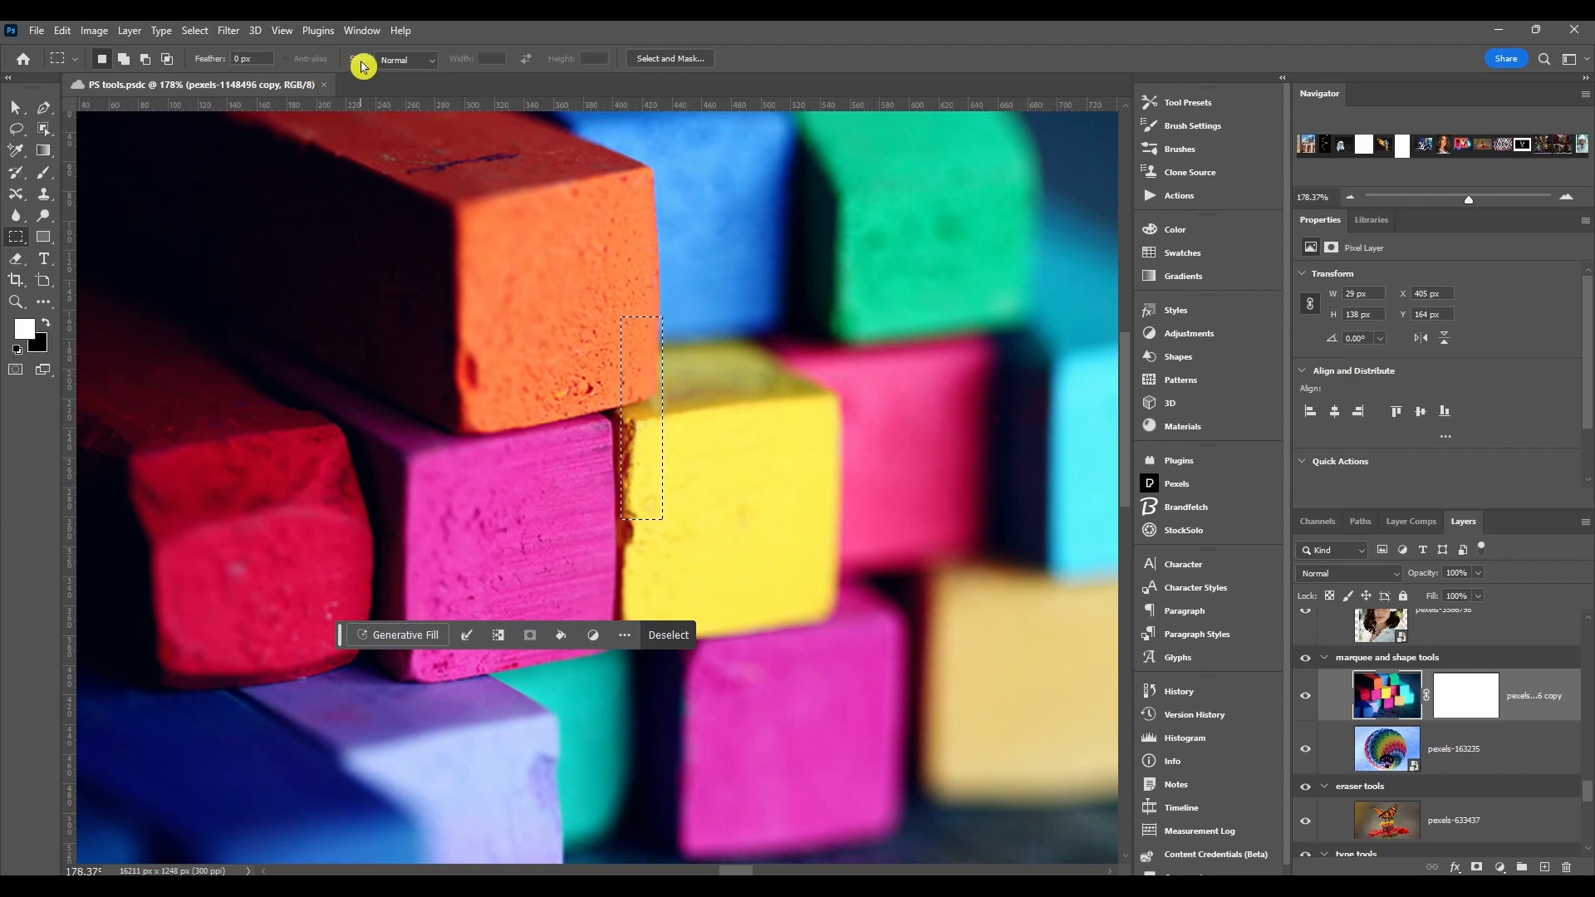
Step: Keep the marquee style at Normal and draw a new rectangular selection about 144 × 129 px across the orange and yellow chalks
left_click(403, 61)
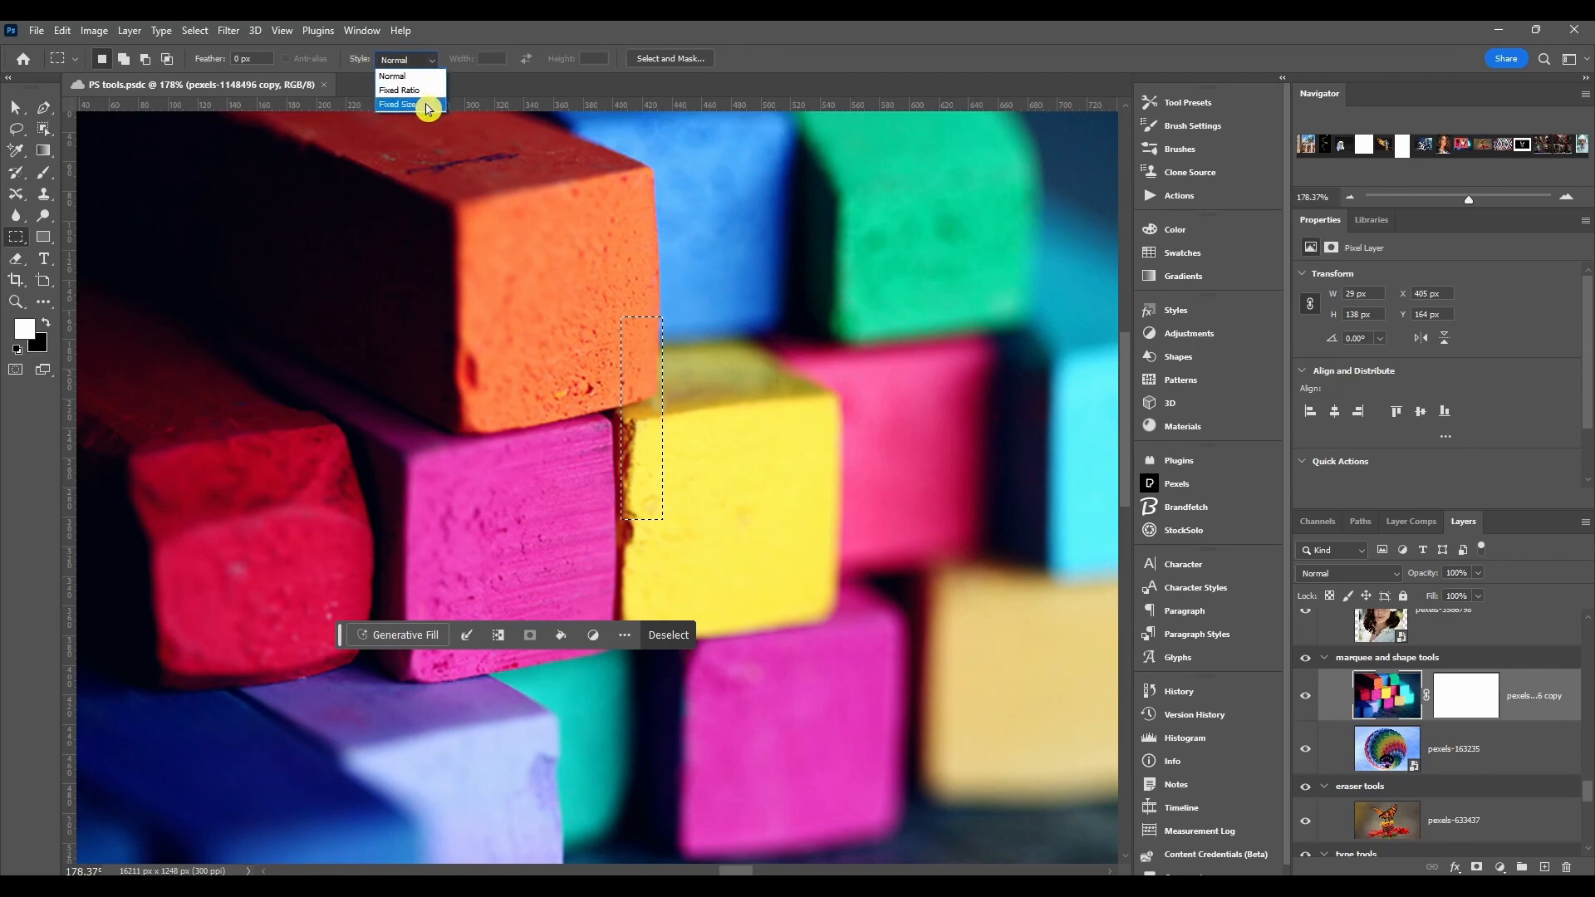
left_click(421, 77)
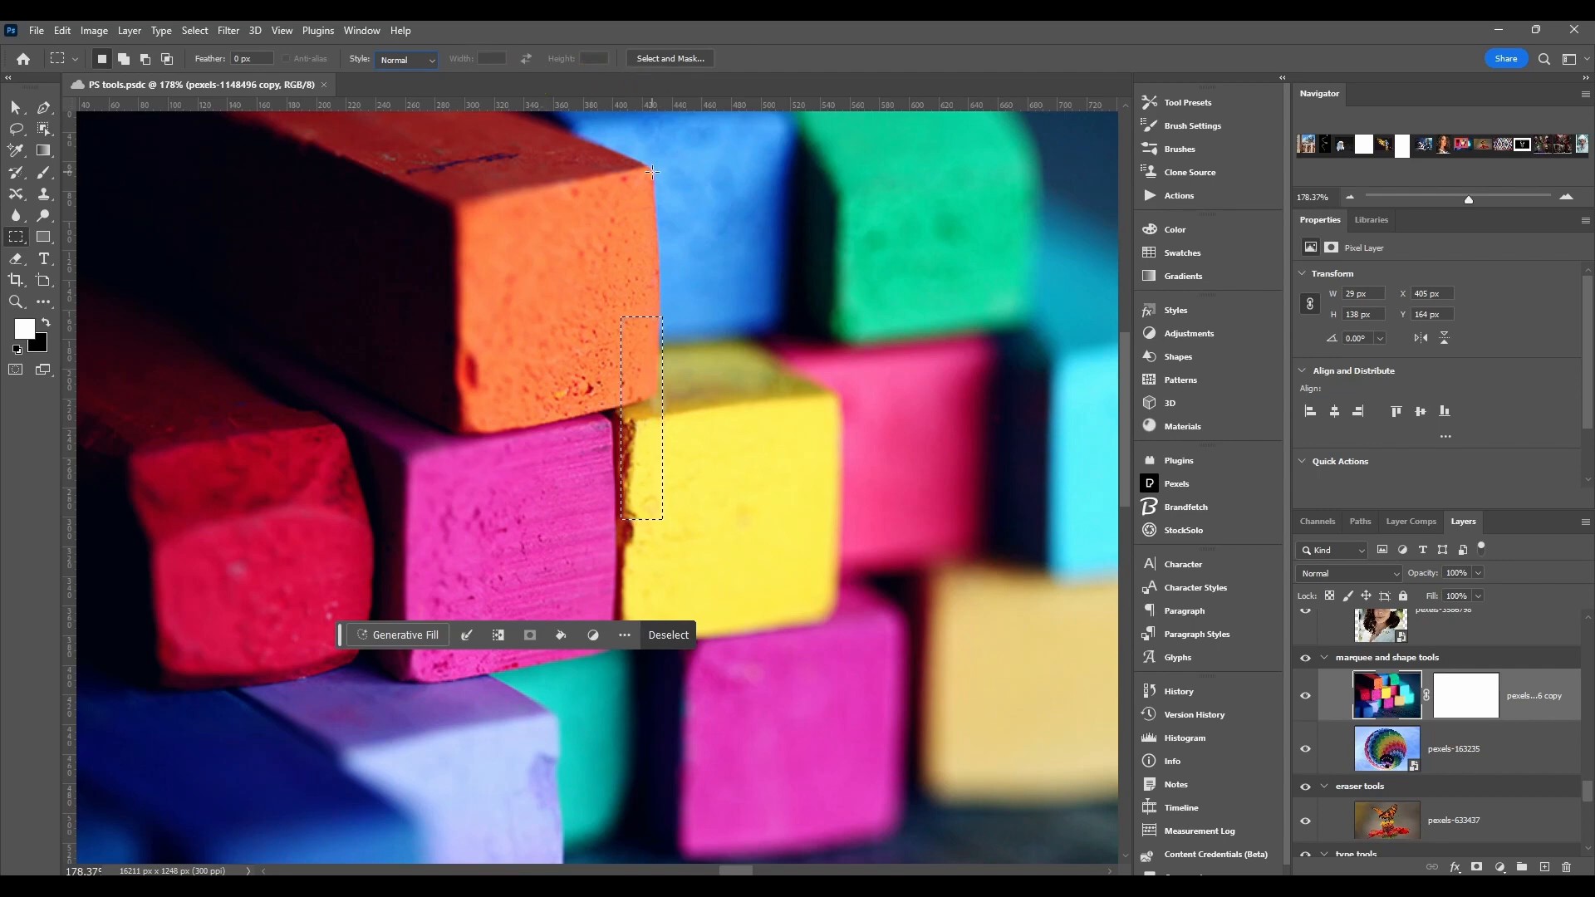
left_click_drag(519, 255, 731, 443)
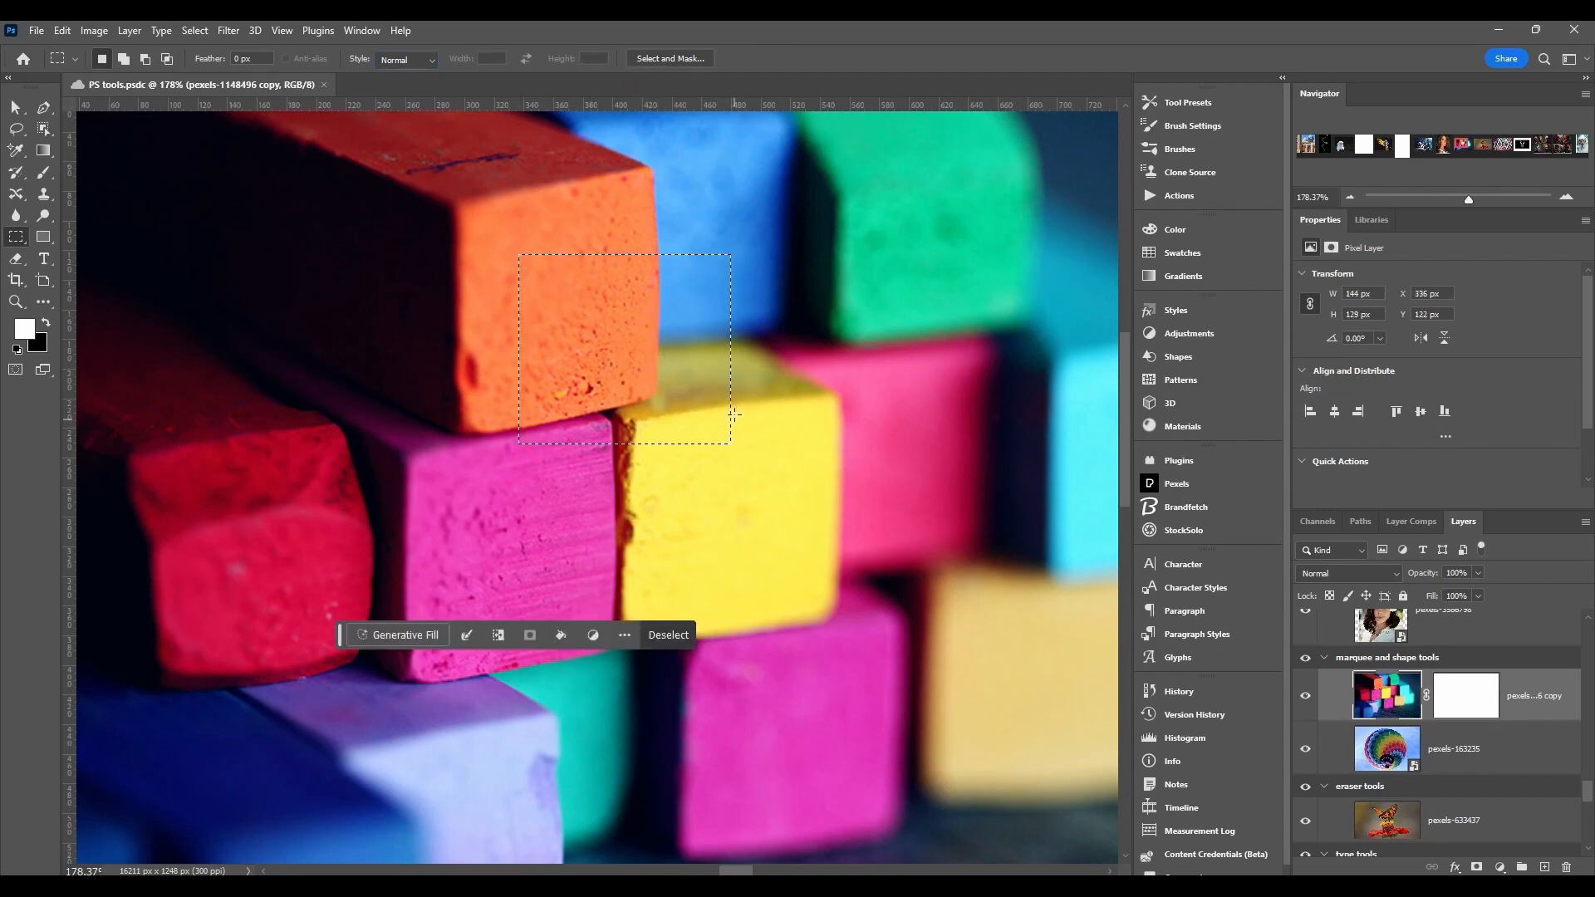
Step: Open Select and Mask for the selection and set the view mode to On Layers
left_click(667, 60)
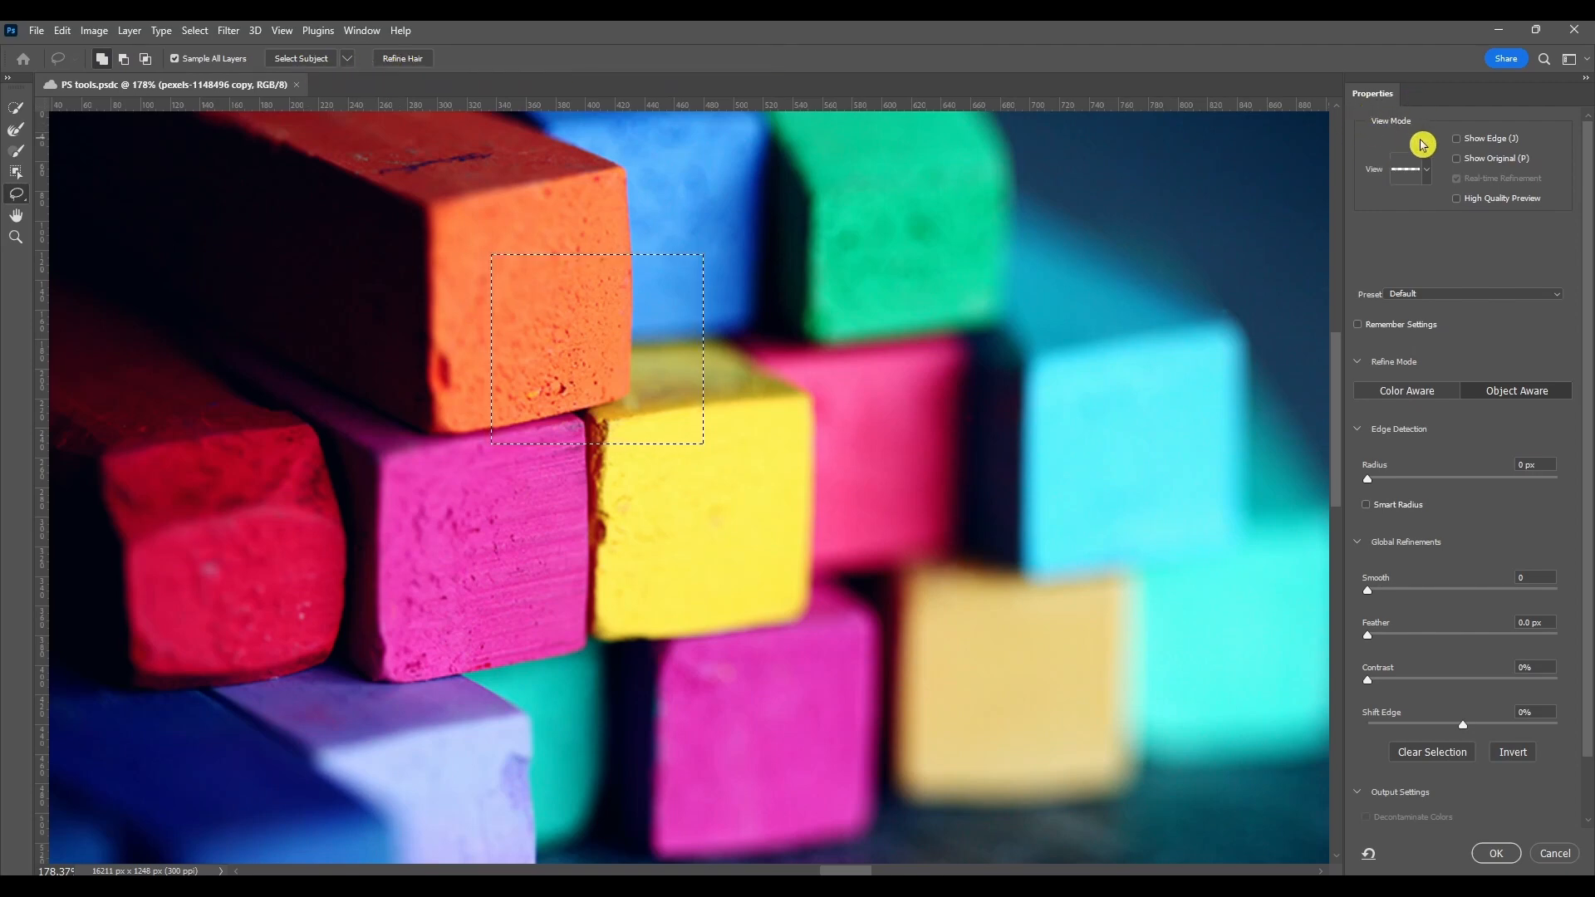
left_click(1428, 171)
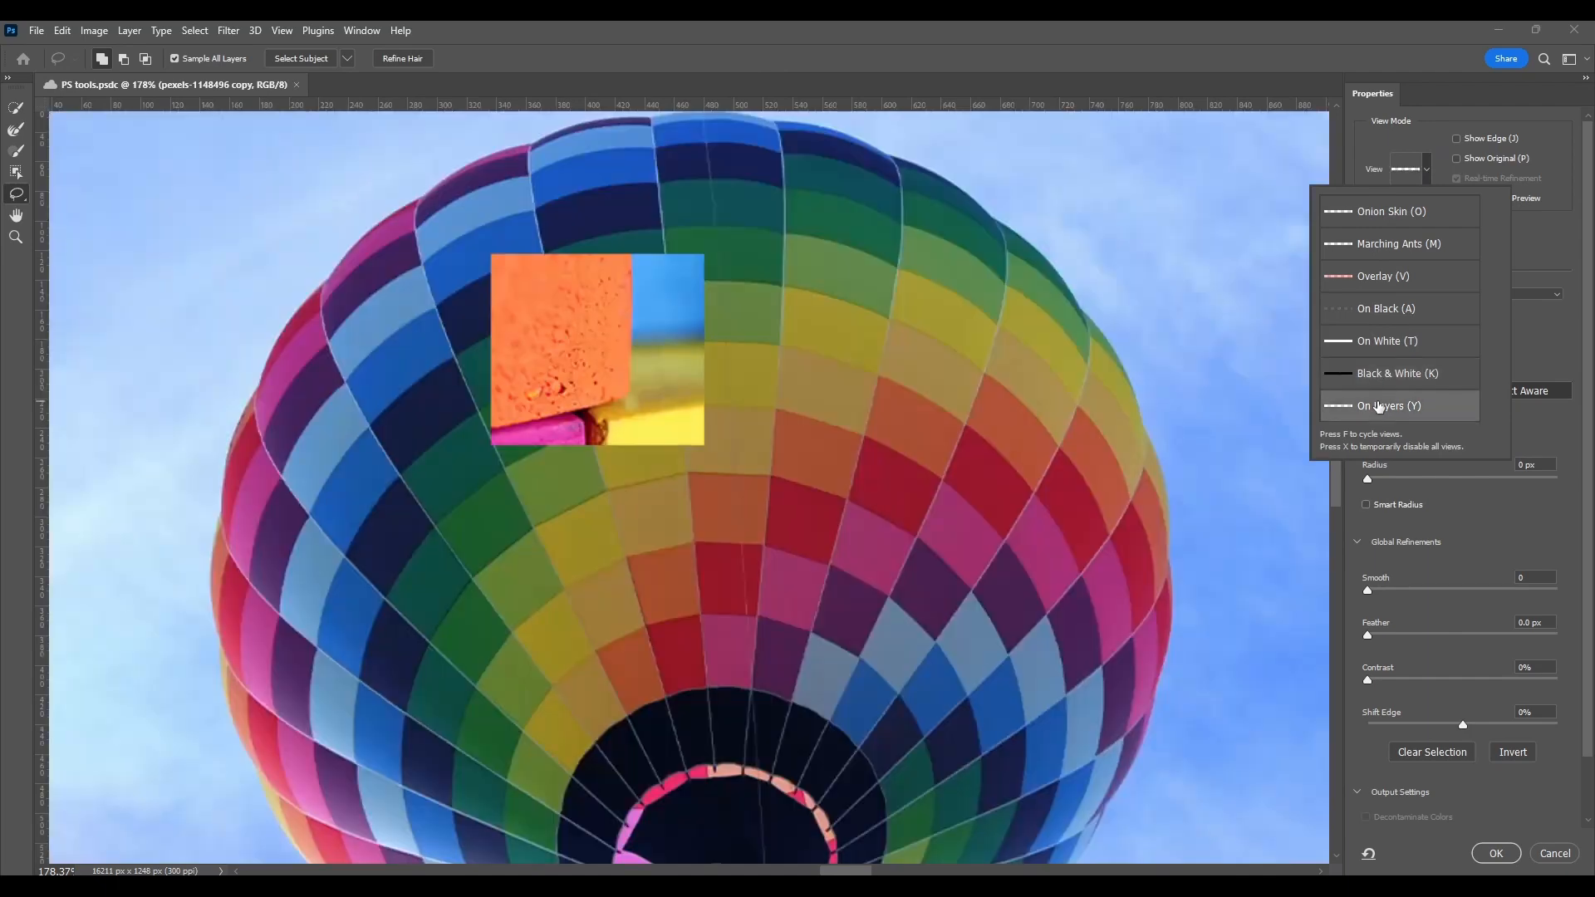
left_click(1378, 406)
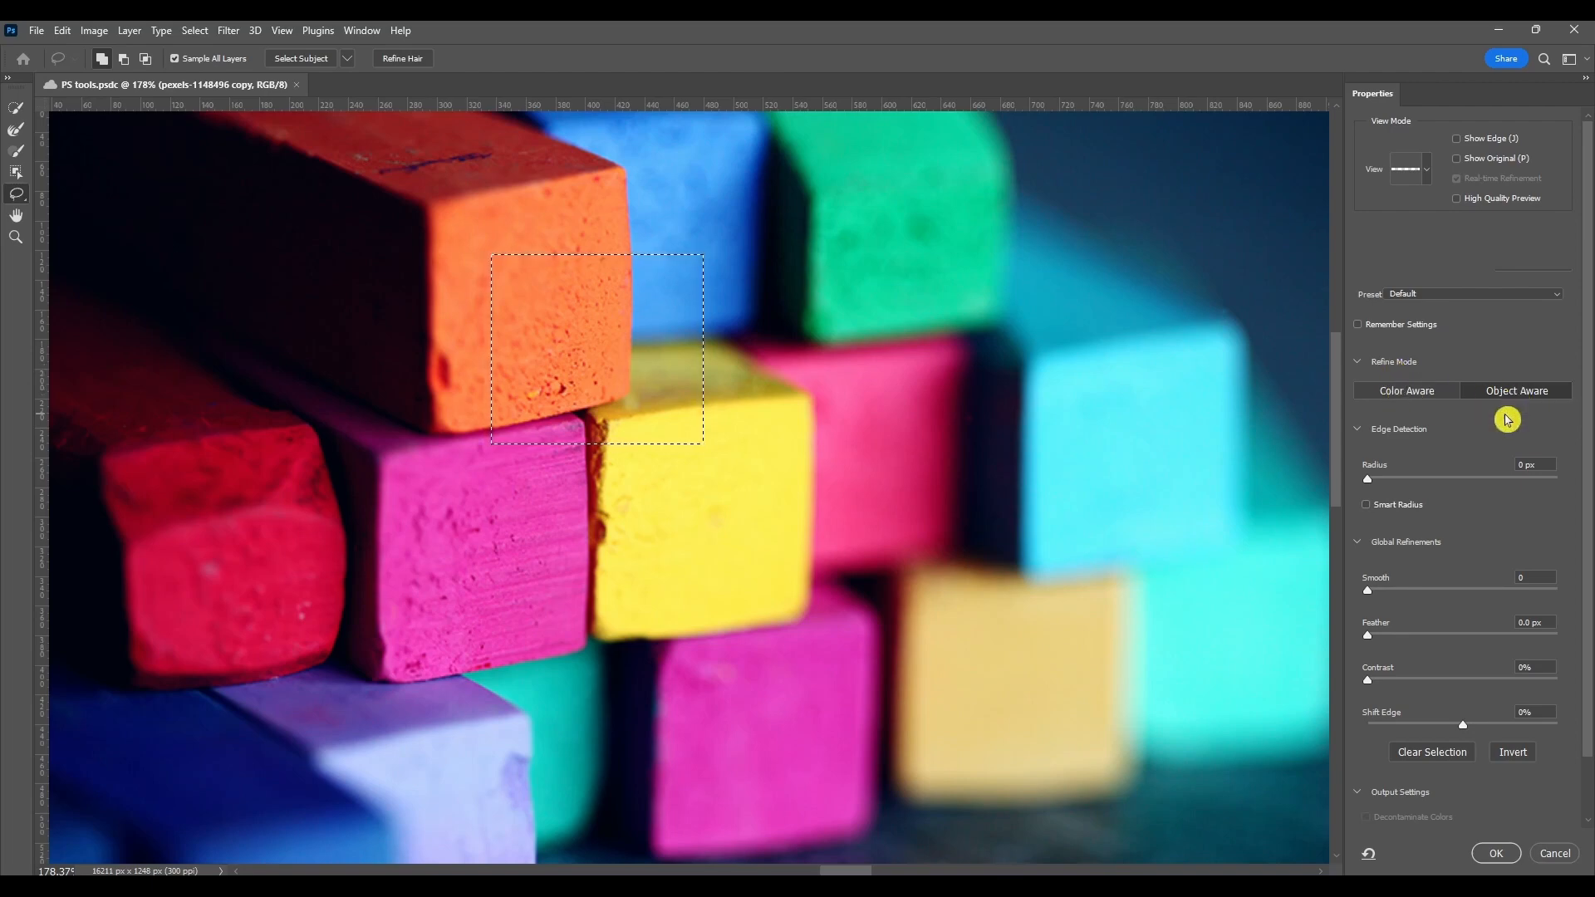
Step: Review the Output To options in Select and Mask, leaving it set to Selection
scroll(1502, 465, "down", 2)
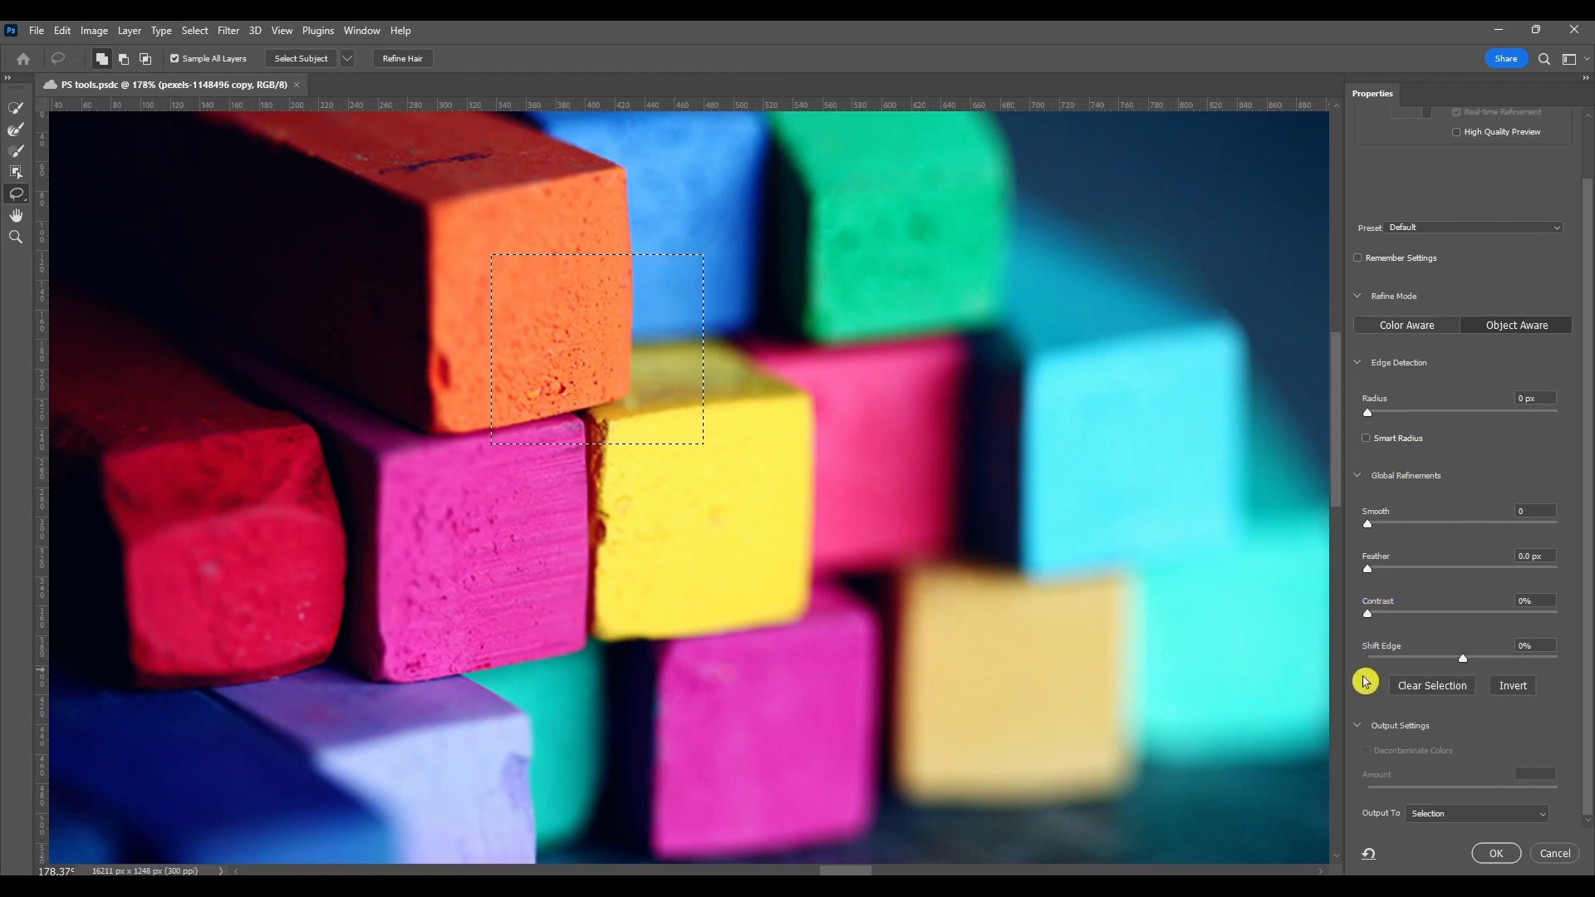
left_click(1456, 810)
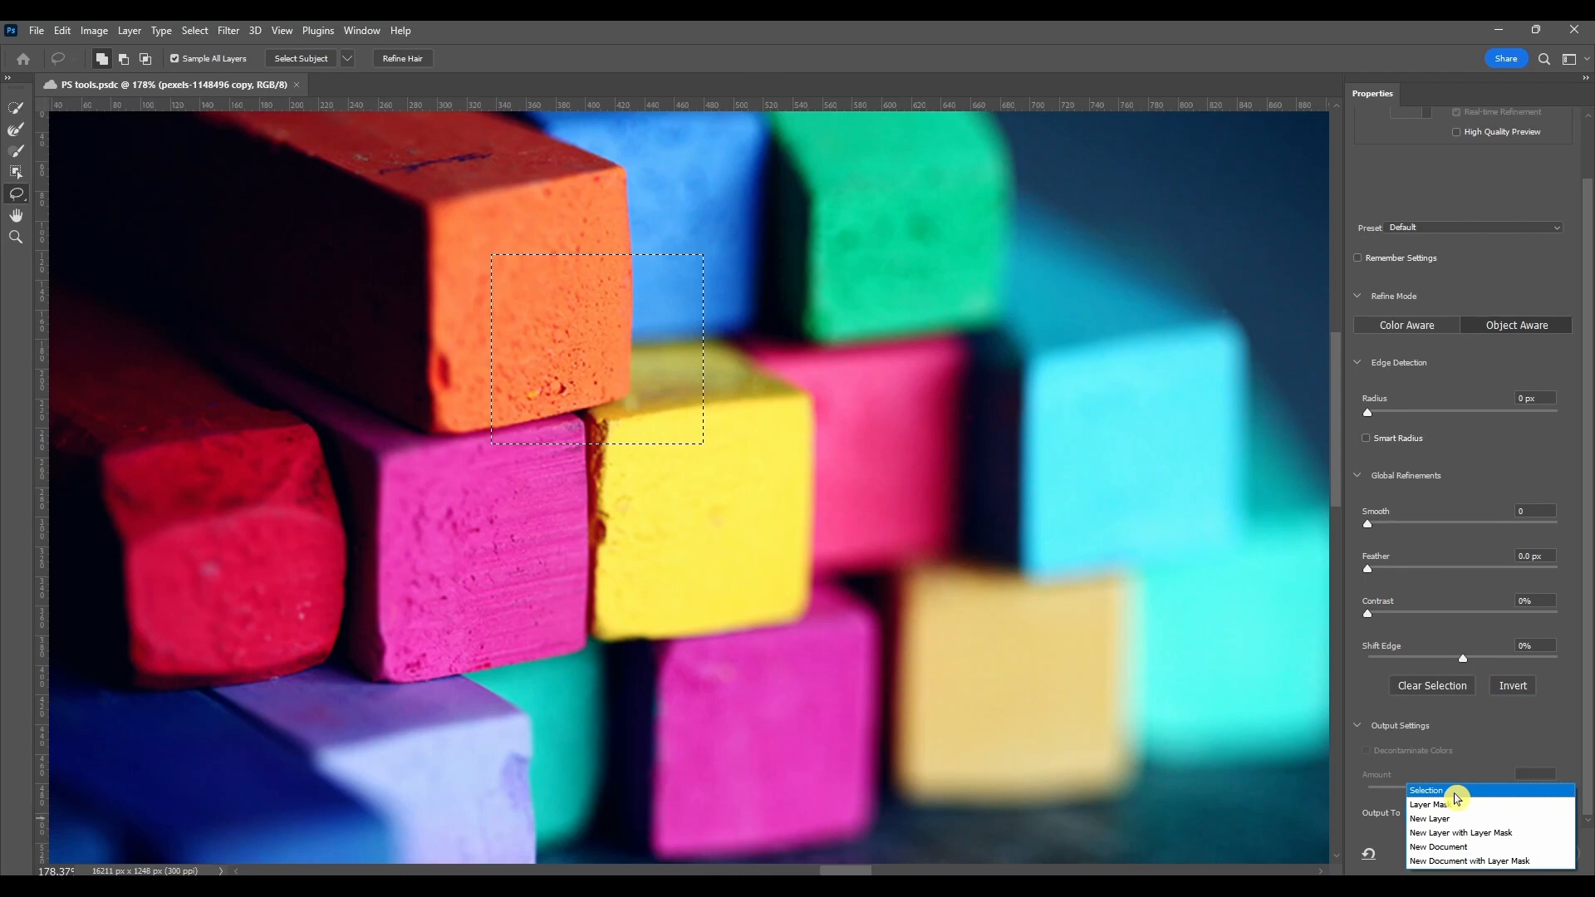
left_click(1455, 794)
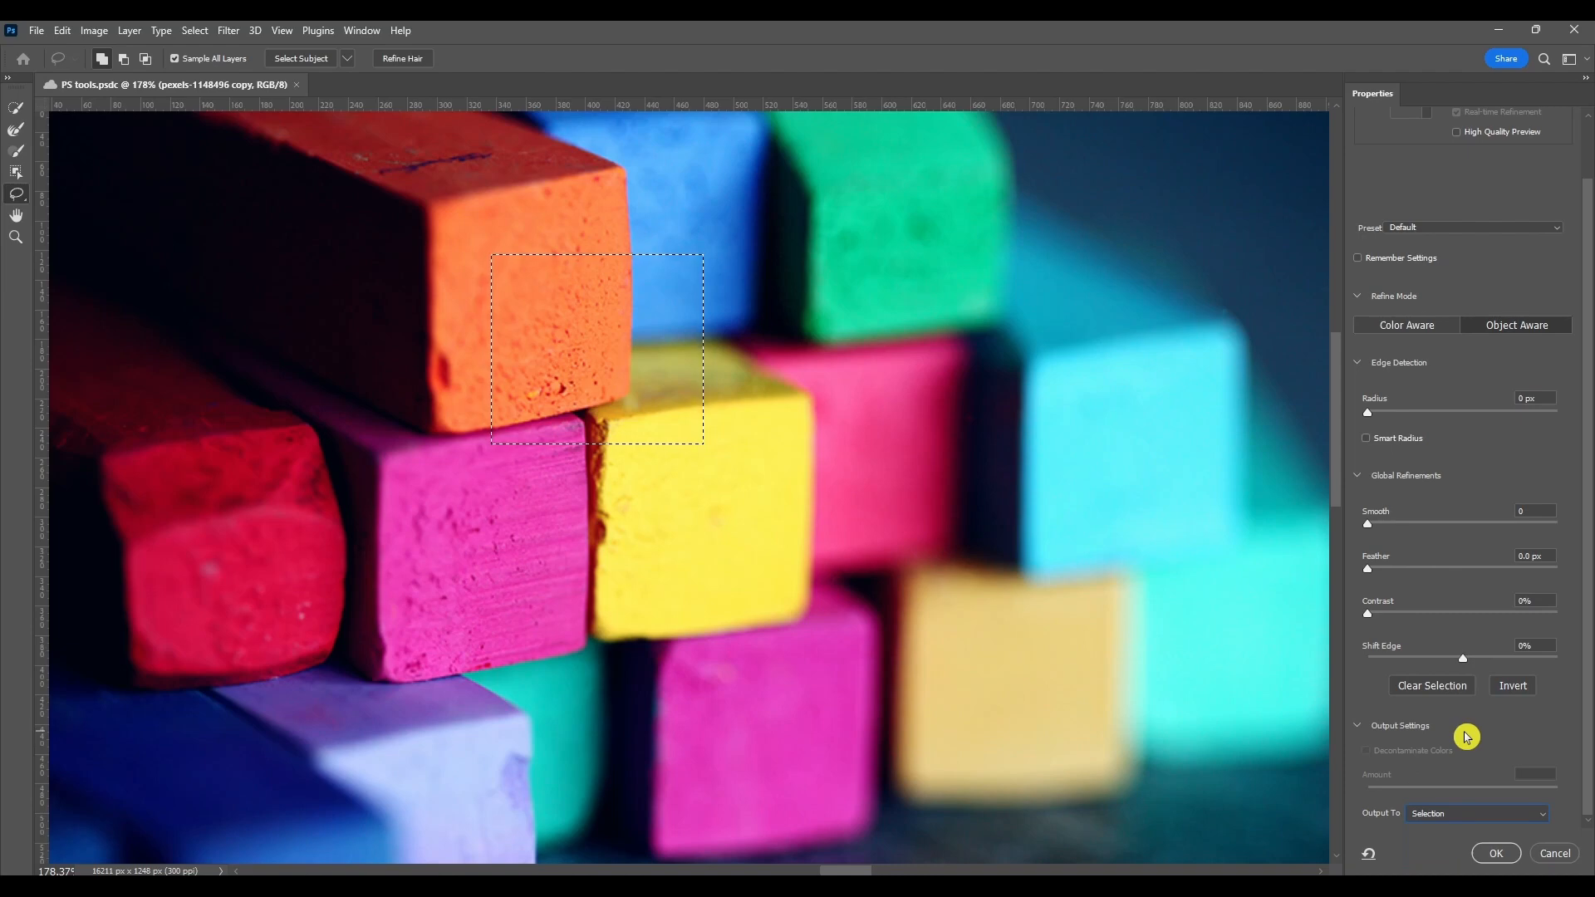